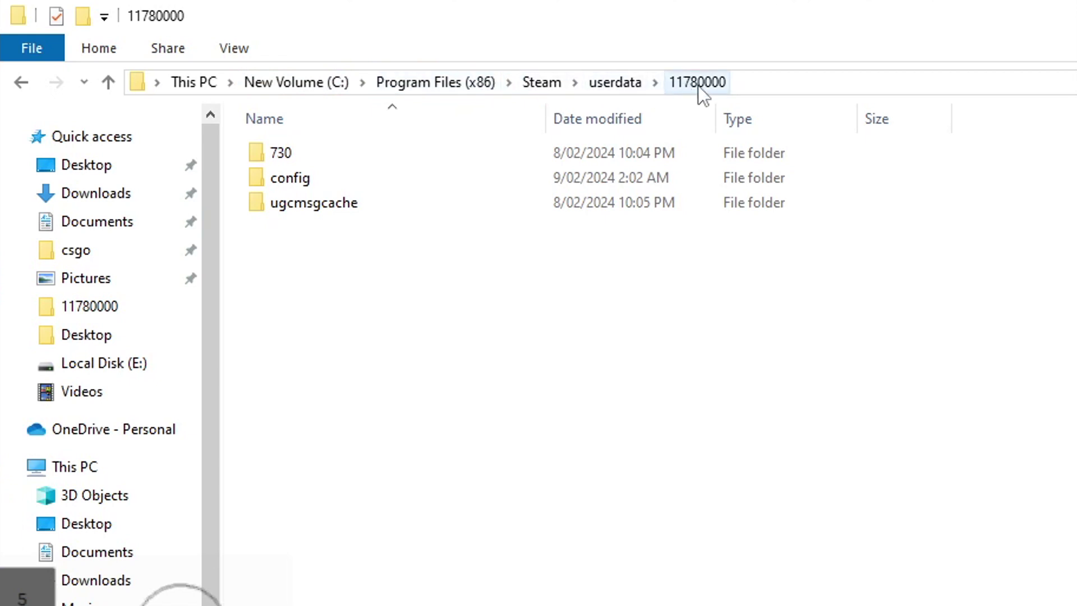
Open the Steam account's folder inside userdata and select its 730, config and ugcmsgcache folders.
{"action": "left_click", "coordinate": [638, 84]}
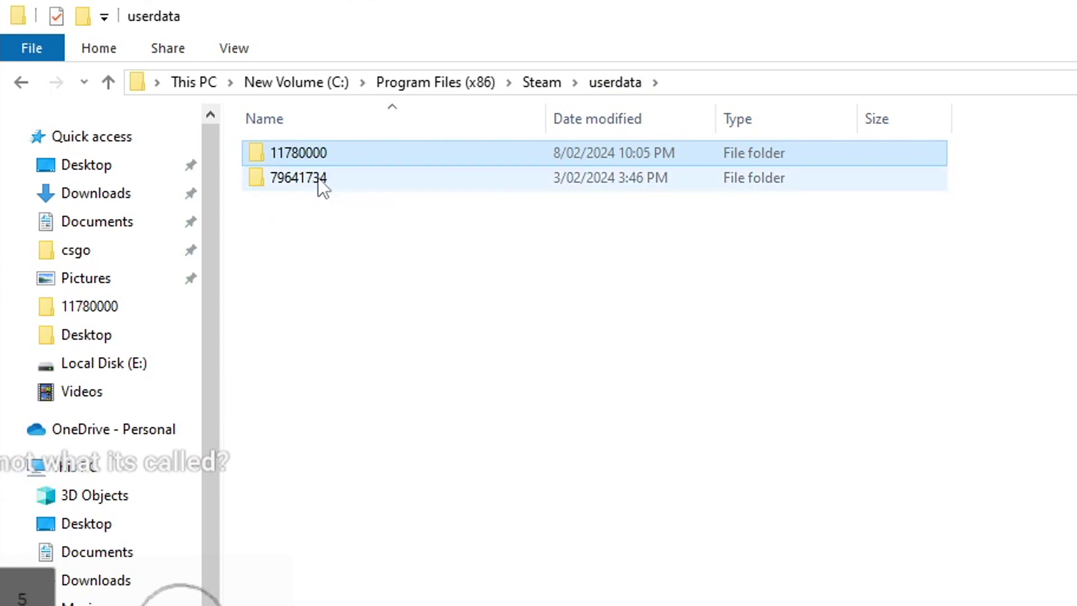
{"action": "double_click", "coordinate": [335, 152]}
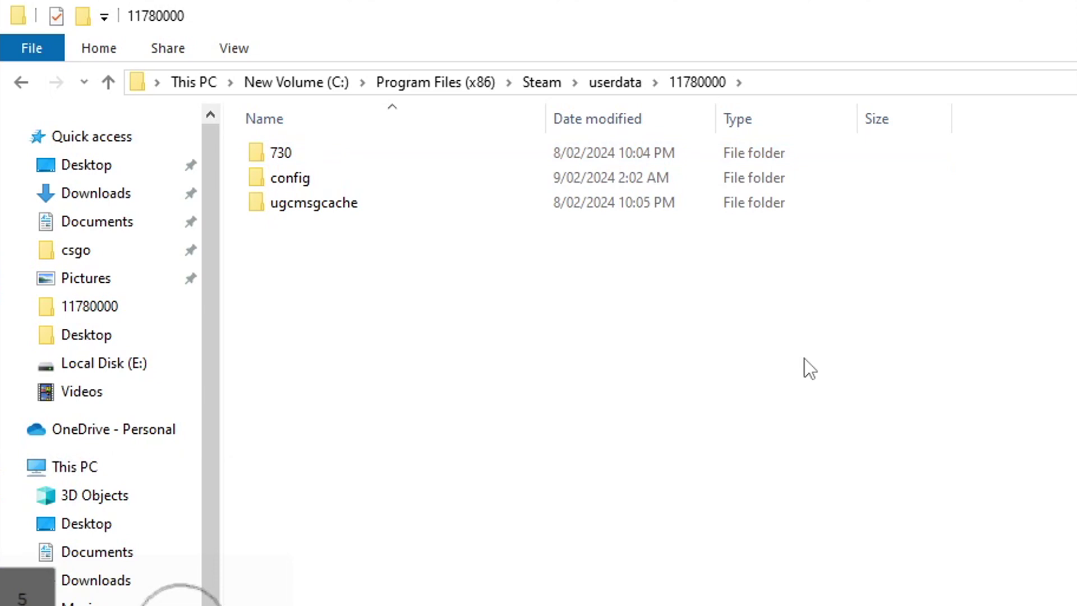
{"action": "left_click_drag", "start_coordinate": [873, 341], "coordinate": [170, 74]}
{"action": "left_click_drag", "start_coordinate": [509, 298], "coordinate": [241, 143]}
{"action": "left_click_drag", "start_coordinate": [433, 298], "coordinate": [289, 105]}
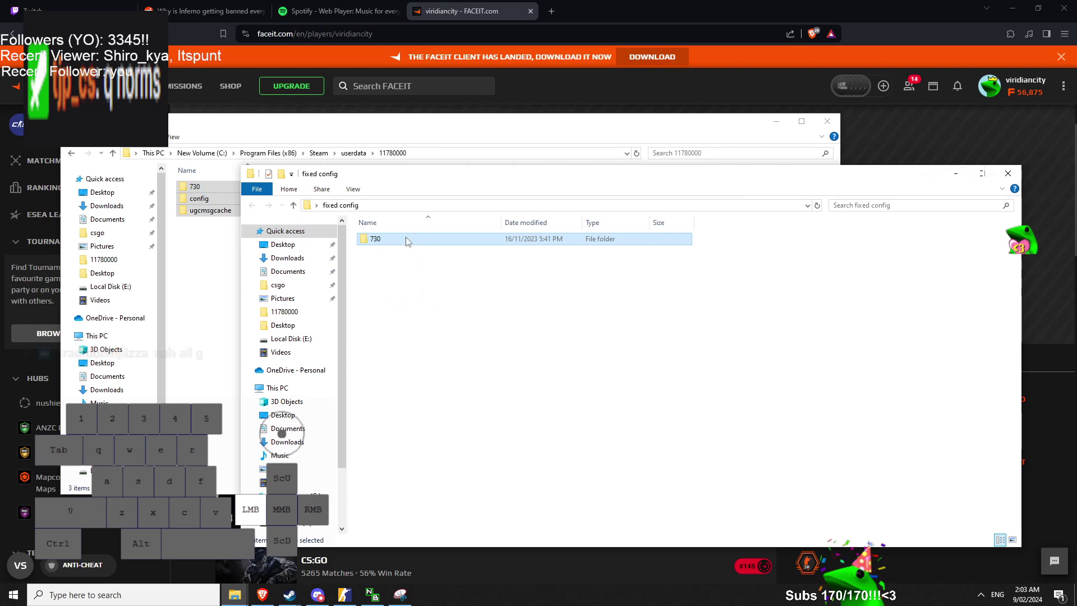
Highlight all folders in the Steam account's folder, then go back to userdata and select the account folder.
{"action": "left_click_drag", "start_coordinate": [434, 168], "coordinate": [442, 192]}
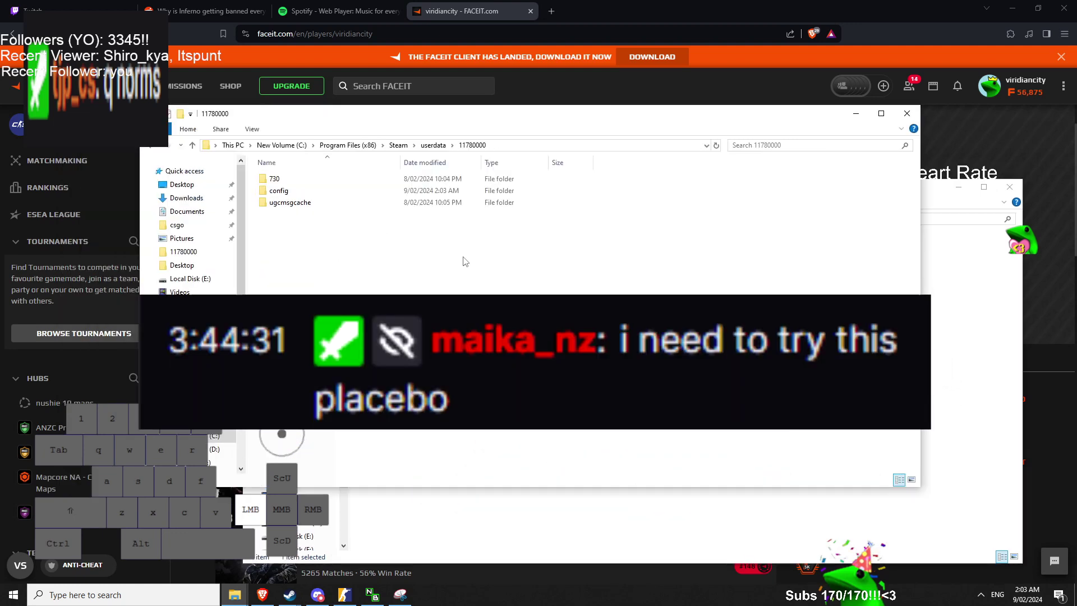
{"action": "left_click_drag", "start_coordinate": [463, 257], "coordinate": [272, 150]}
{"action": "left_click_drag", "start_coordinate": [467, 286], "coordinate": [304, 164]}
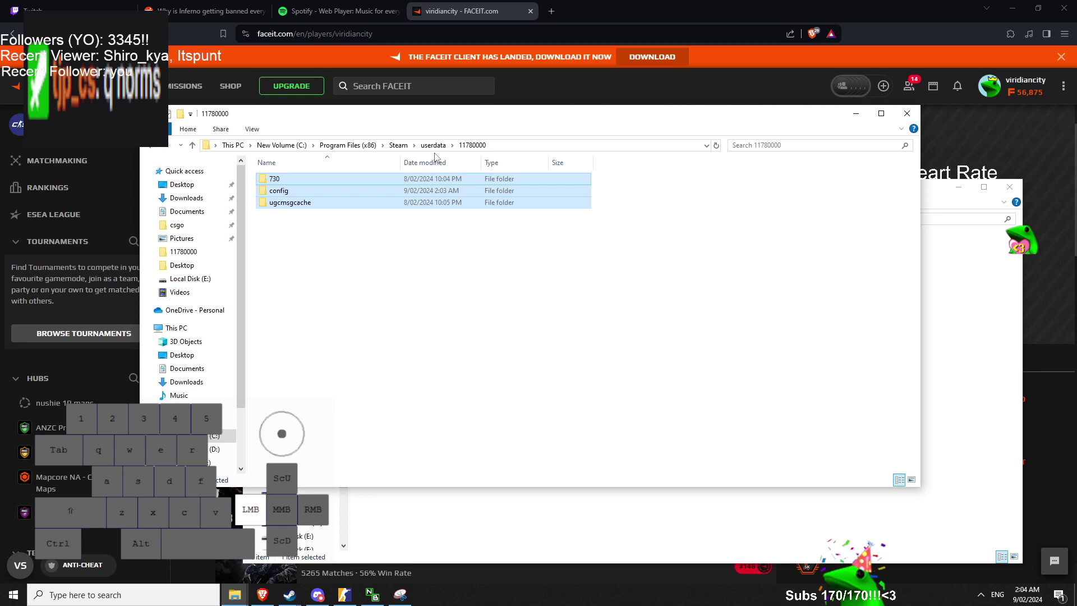
{"action": "left_click", "coordinate": [434, 146]}
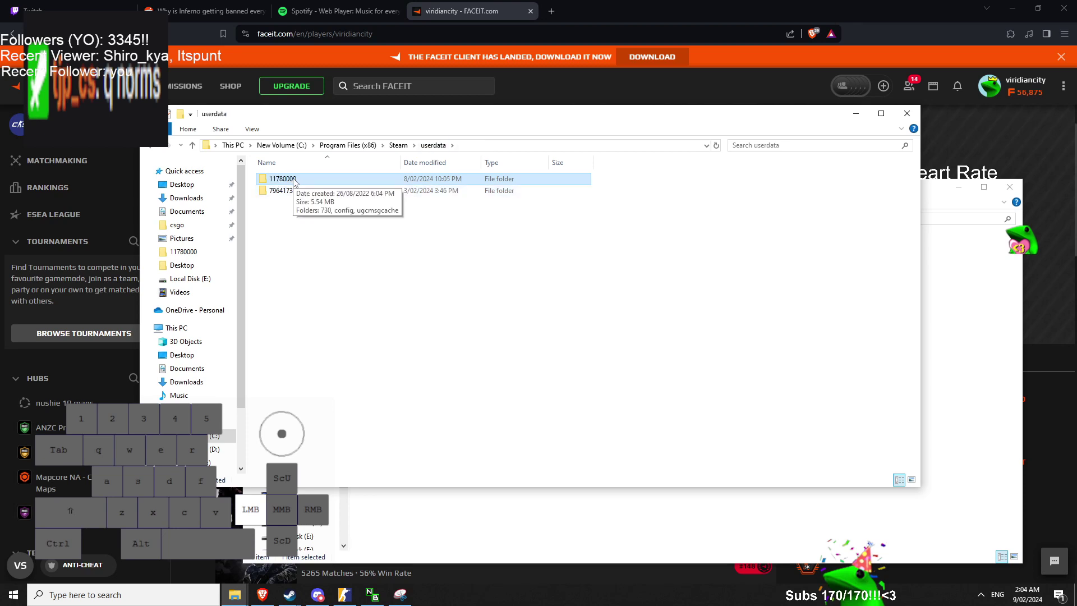
{"action": "left_click", "coordinate": [304, 179]}
Select the 730 folder in the fixed config window and return to the userdata window.
{"action": "left_click", "coordinate": [945, 337]}
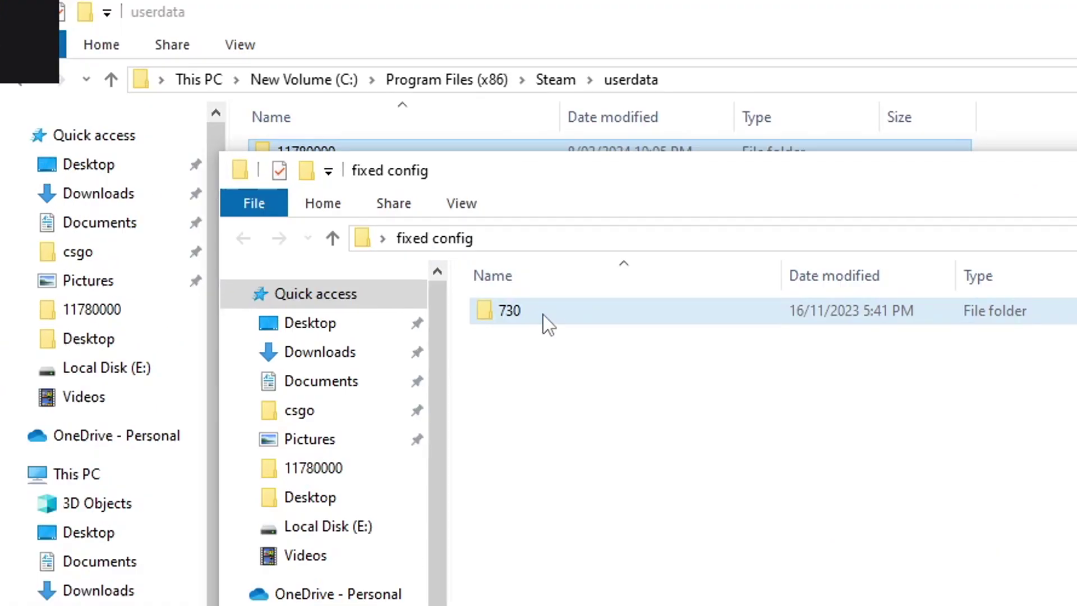
{"action": "left_click", "coordinate": [389, 254]}
{"action": "left_click", "coordinate": [472, 147]}
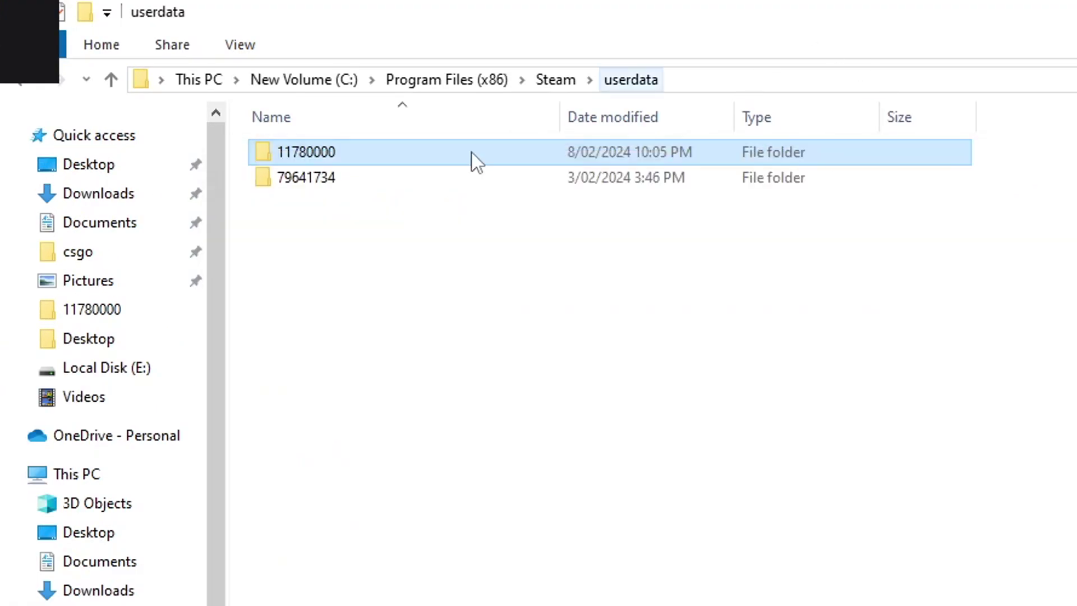
Reopen the Steam account's folder from userdata and select everything in it.
{"action": "double_click", "coordinate": [441, 157]}
{"action": "left_click", "coordinate": [308, 160]}
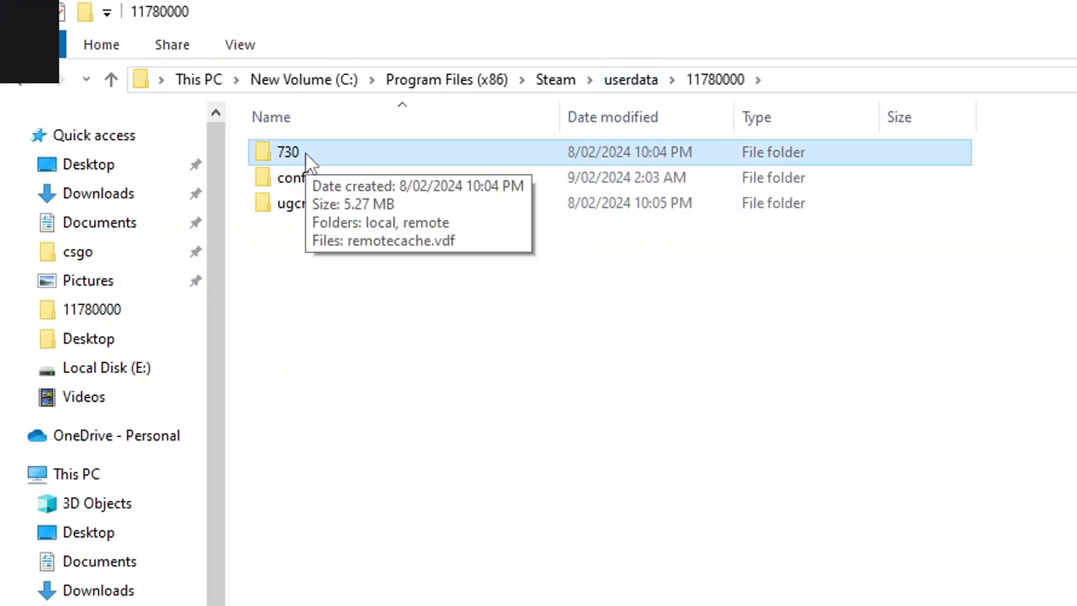
{"action": "left_click_drag", "start_coordinate": [500, 481], "coordinate": [322, 111]}
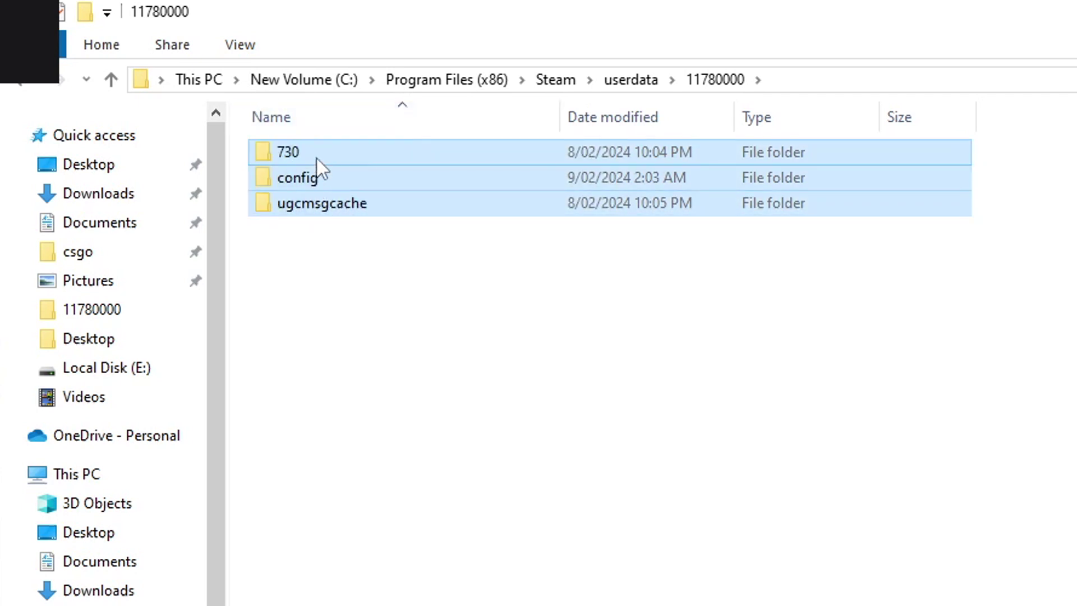
{"action": "mouse_move", "coordinate": [318, 160]}
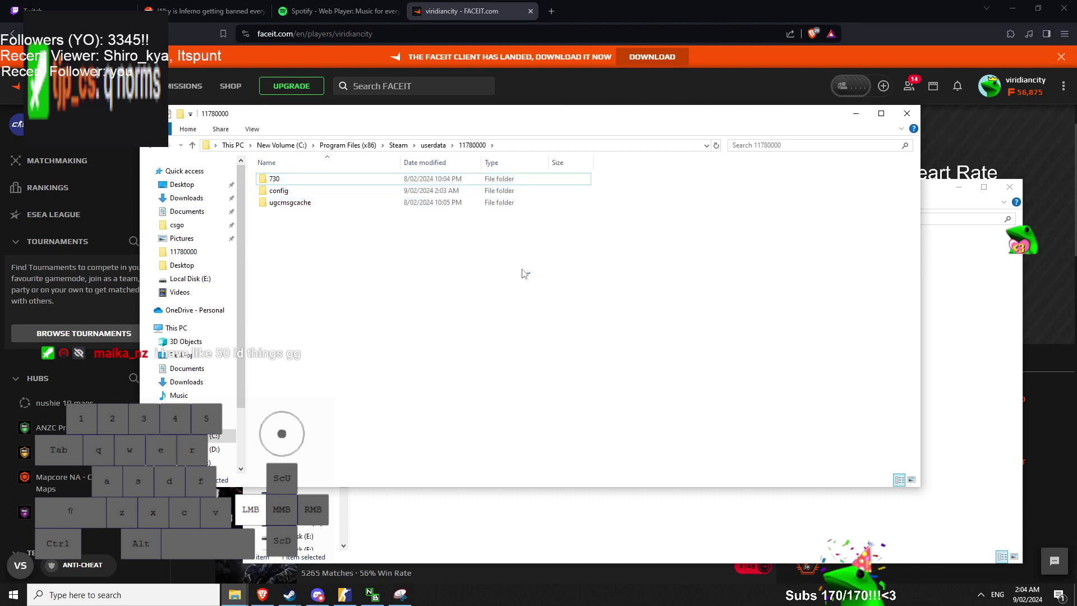
Reposition the account folder's window, highlight its subfolders one by one and clear the selection.
{"action": "left_click_drag", "start_coordinate": [451, 119], "coordinate": [465, 148]}
{"action": "left_click", "coordinate": [436, 216]}
{"action": "left_click", "coordinate": [435, 237]}
{"action": "left_click", "coordinate": [434, 214]}
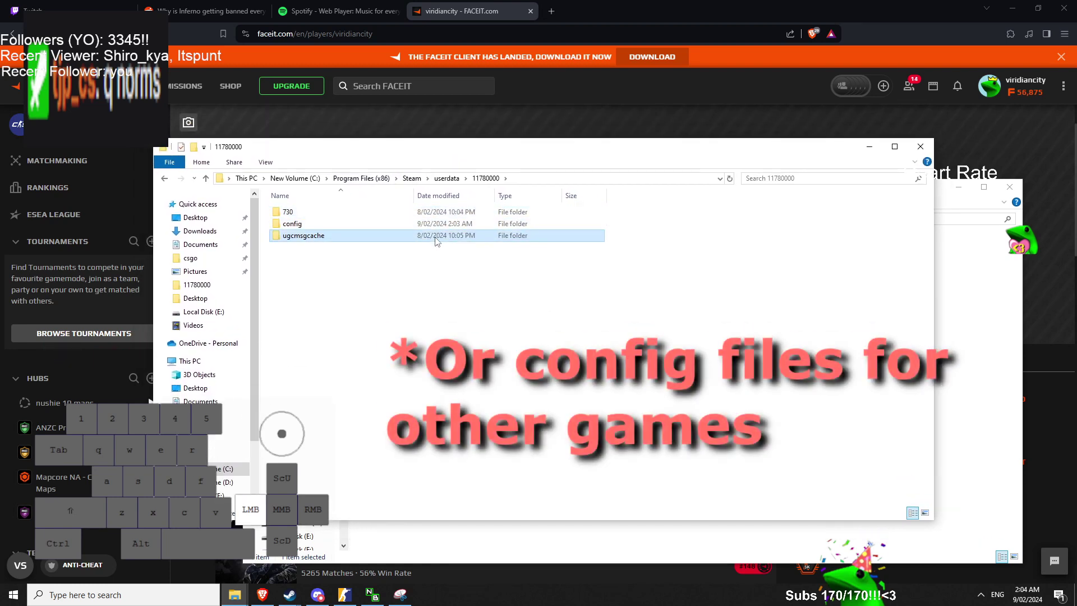
{"action": "left_click", "coordinate": [440, 224]}
{"action": "left_click", "coordinate": [493, 311]}
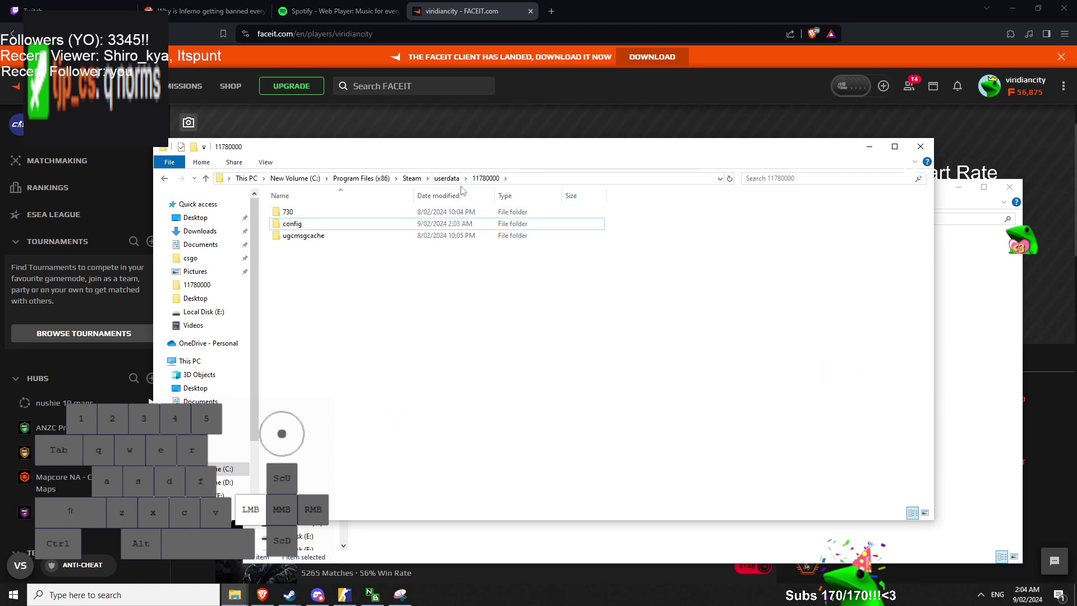
Reselect the 730, config and ugcmsgcache folders and reposition the account folder's window.
{"action": "left_click_drag", "start_coordinate": [480, 152], "coordinate": [480, 134]}
{"action": "left_click_drag", "start_coordinate": [486, 266], "coordinate": [343, 178]}
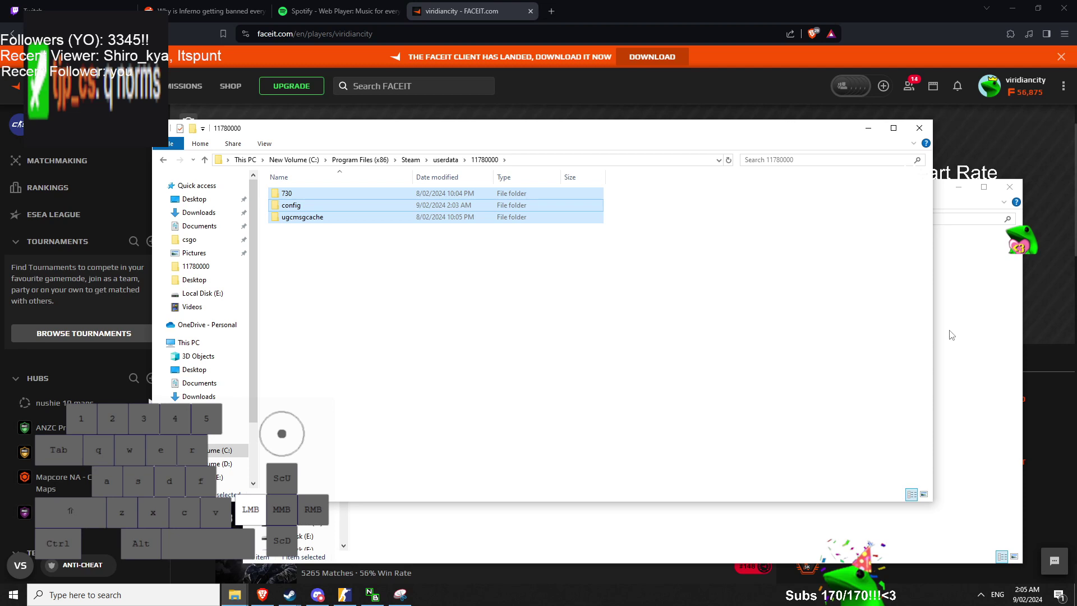
{"action": "mouse_move", "coordinate": [759, 135]}
{"action": "left_mouse_down"}
{"action": "mouse_move", "coordinate": [762, 151]}
{"action": "mouse_move", "coordinate": [777, 115]}
{"action": "mouse_move", "coordinate": [775, 131]}
{"action": "left_mouse_up"}
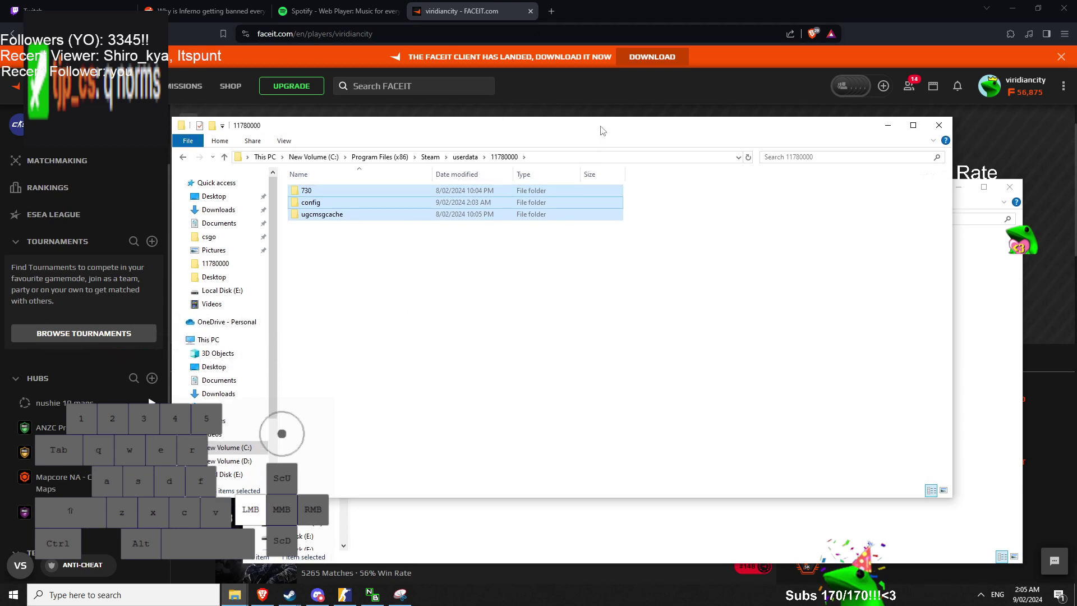
{"action": "mouse_move", "coordinate": [602, 131]}
{"action": "left_mouse_down"}
{"action": "mouse_move", "coordinate": [612, 134]}
{"action": "mouse_move", "coordinate": [609, 121]}
{"action": "left_mouse_up"}
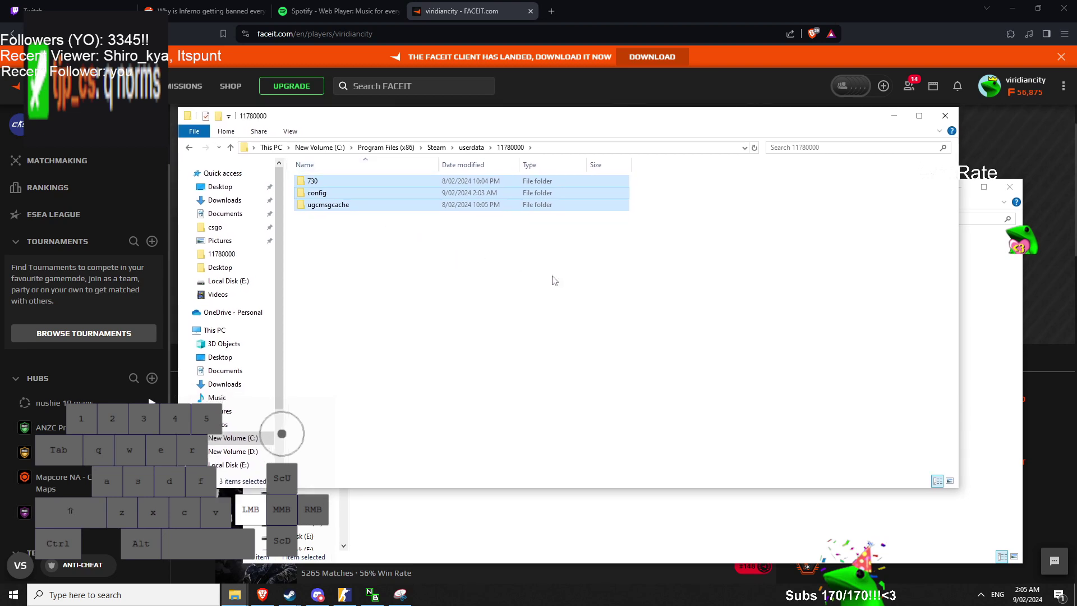
{"action": "left_click_drag", "start_coordinate": [741, 306], "coordinate": [285, 129]}
{"action": "left_click_drag", "start_coordinate": [775, 407], "coordinate": [287, 172]}
View the config files in 730 > local > cfg of the fixed config folder, then return to fixed config.
{"action": "left_click", "coordinate": [970, 206]}
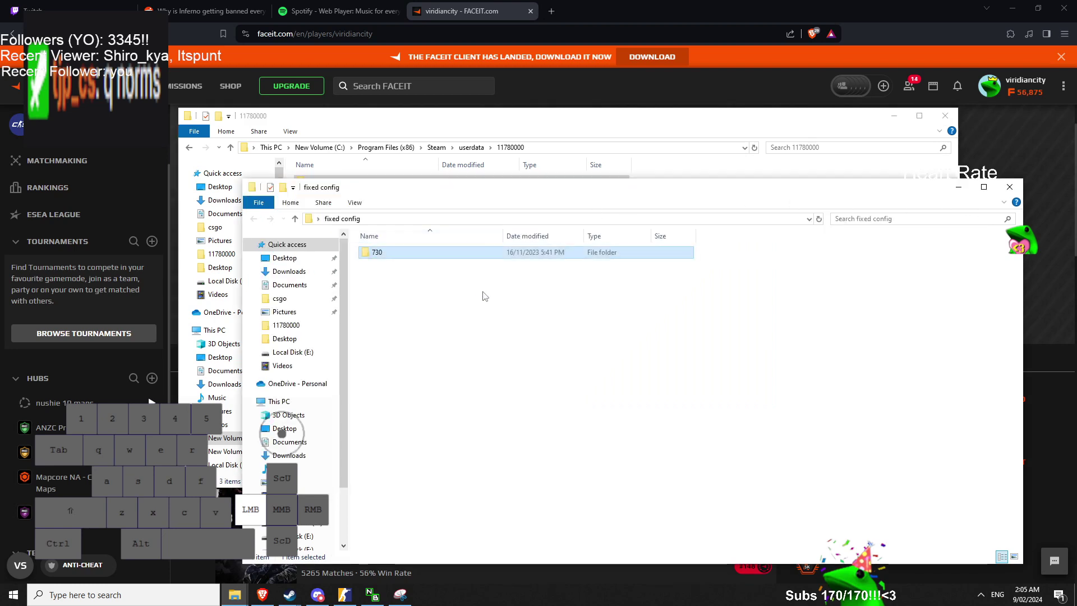
{"action": "double_click", "coordinate": [416, 254]}
{"action": "double_click", "coordinate": [415, 254]}
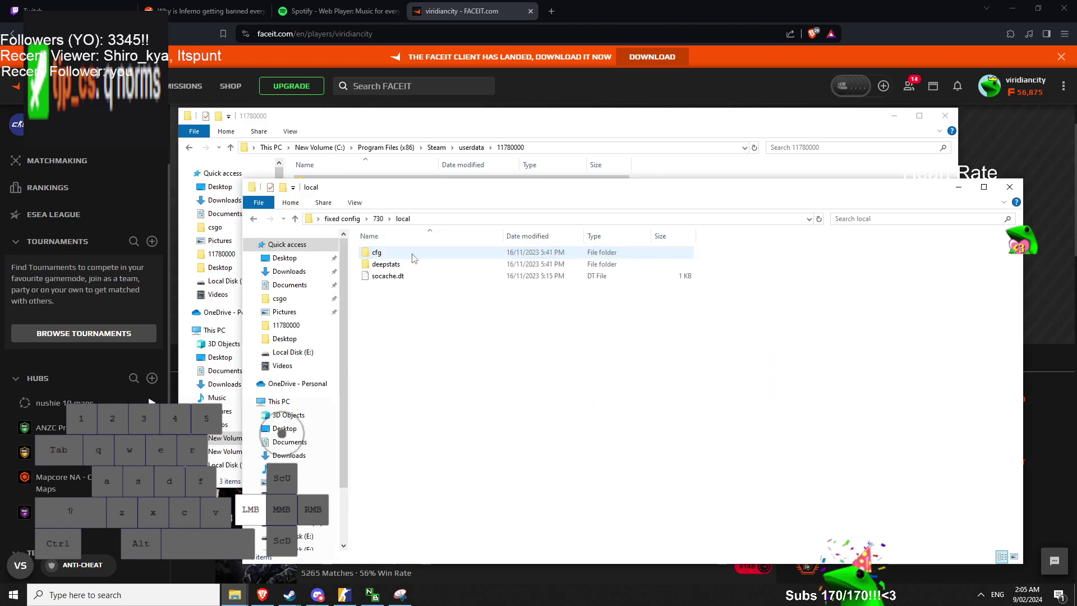
{"action": "double_click", "coordinate": [418, 253]}
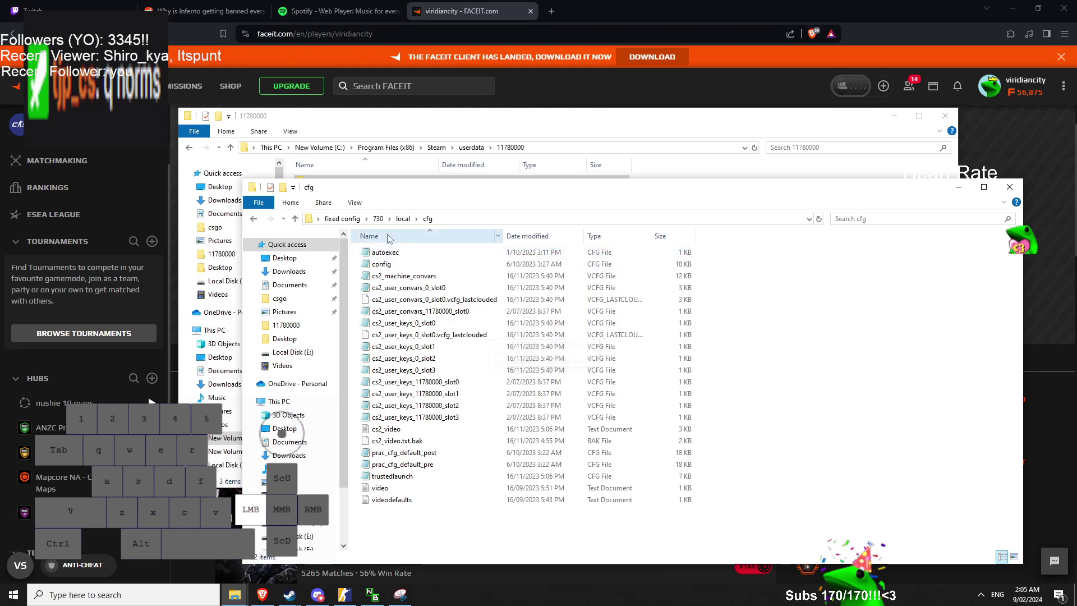
{"action": "left_click", "coordinate": [378, 218]}
{"action": "left_click", "coordinate": [355, 219]}
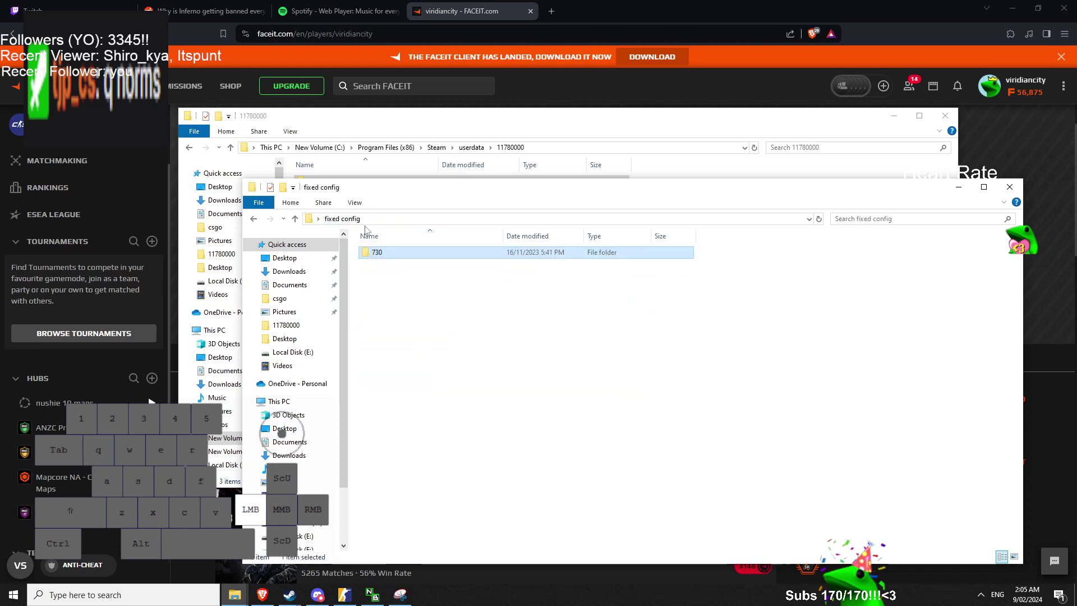
Compare the account folder with fixed config by opening the backup's 730 cfg files again.
{"action": "left_click", "coordinate": [576, 130]}
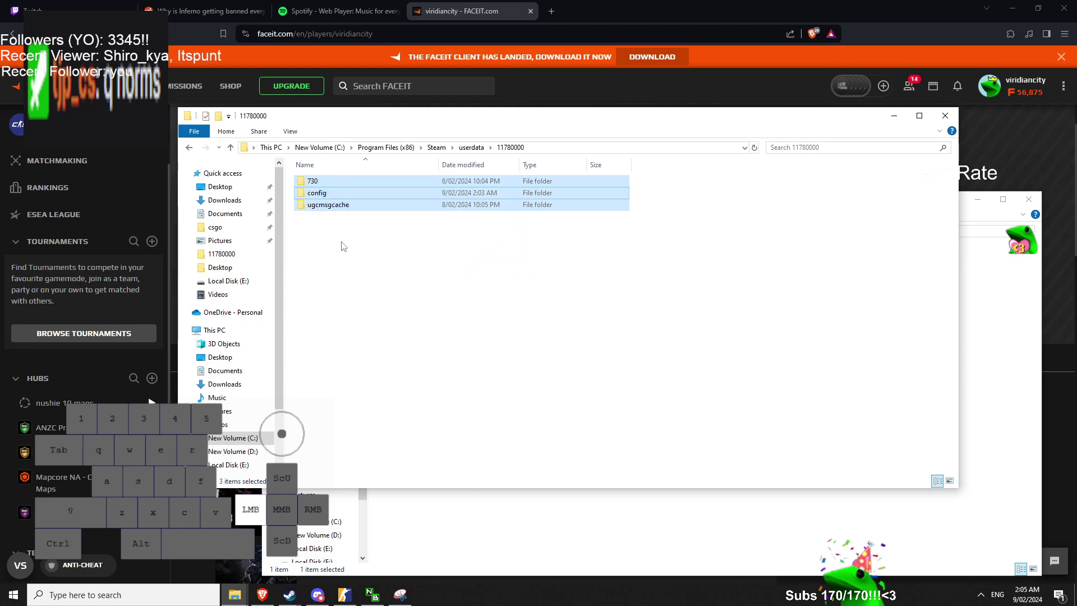
{"action": "left_click", "coordinate": [968, 367]}
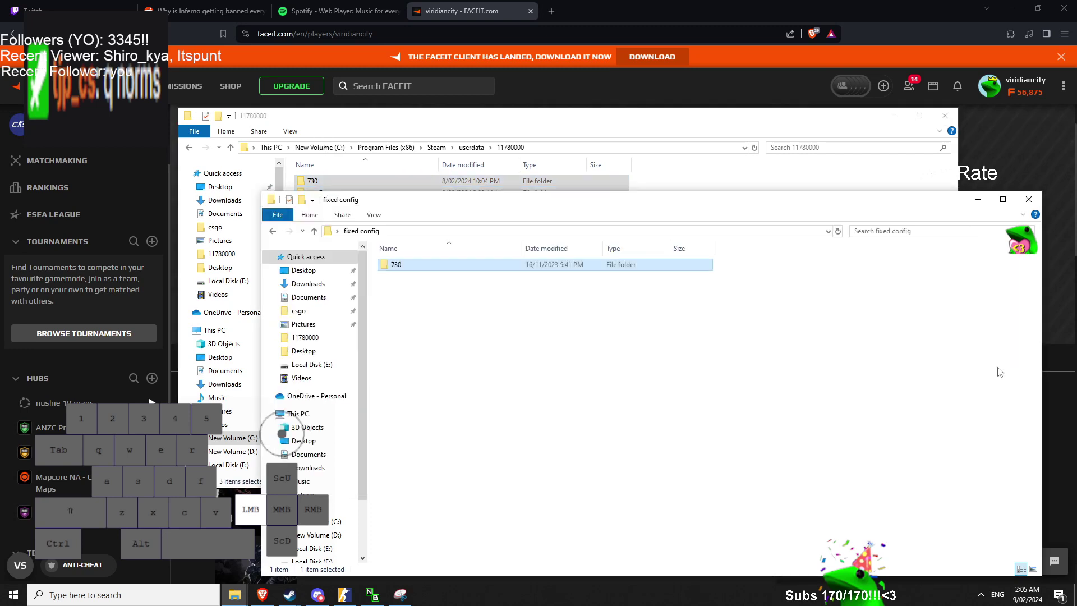
{"action": "double_click", "coordinate": [449, 267]}
{"action": "left_click_drag", "start_coordinate": [701, 126], "coordinate": [701, 107]}
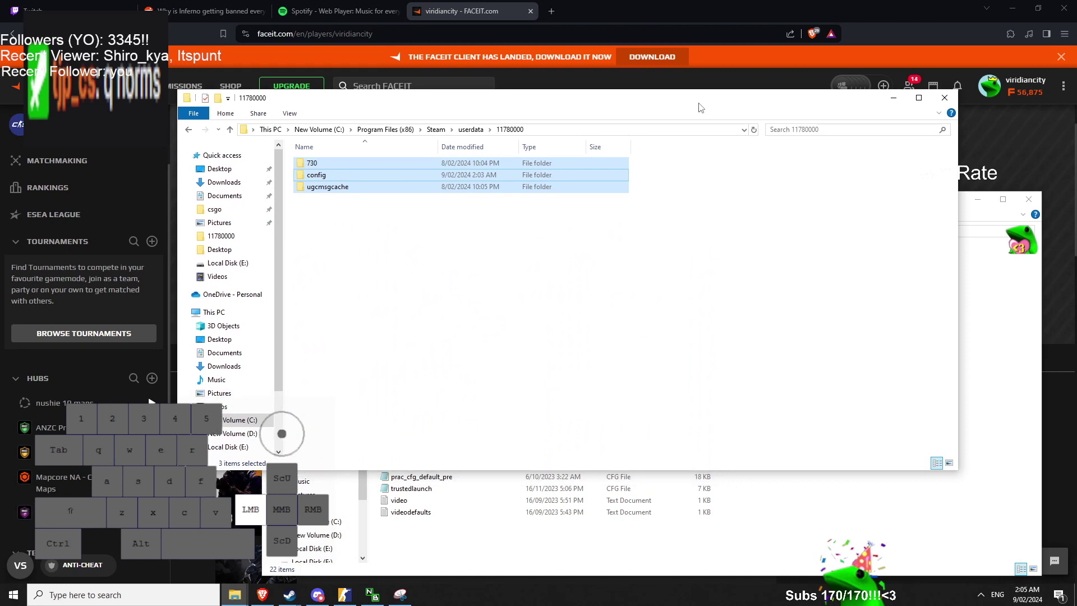
Close the fixed config window and clear the selection in the account folder.
{"action": "left_click", "coordinate": [978, 223]}
{"action": "left_click", "coordinate": [1029, 200]}
{"action": "left_click", "coordinate": [505, 252]}
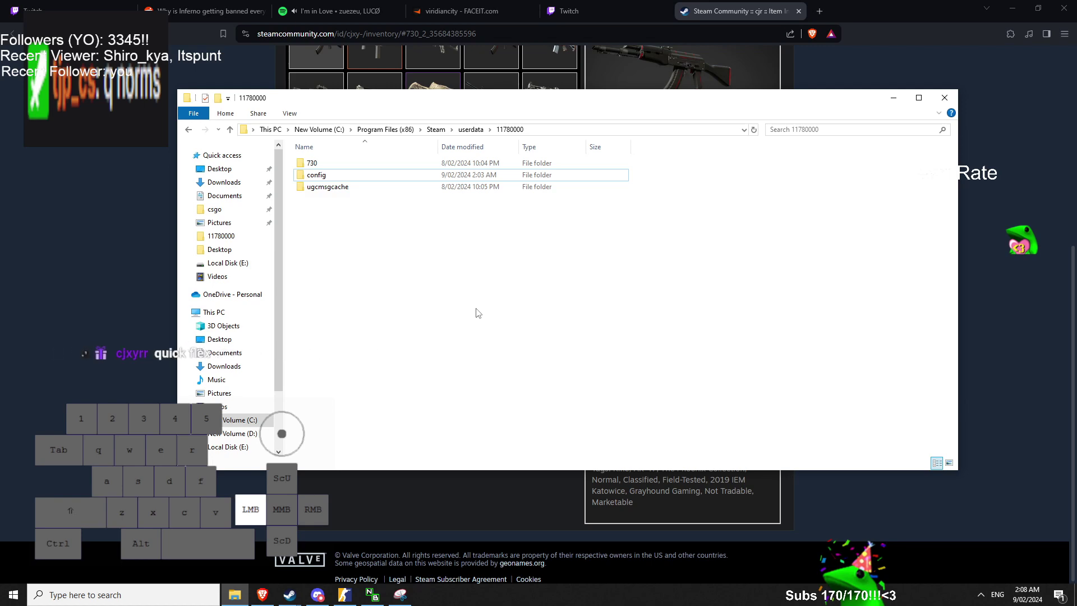
Switch to Counter-Strike 2, leave the AK-47 | Gold Arabesque inspection and return to File Explorer.
{"action": "key", "text": "alt+Tab"}
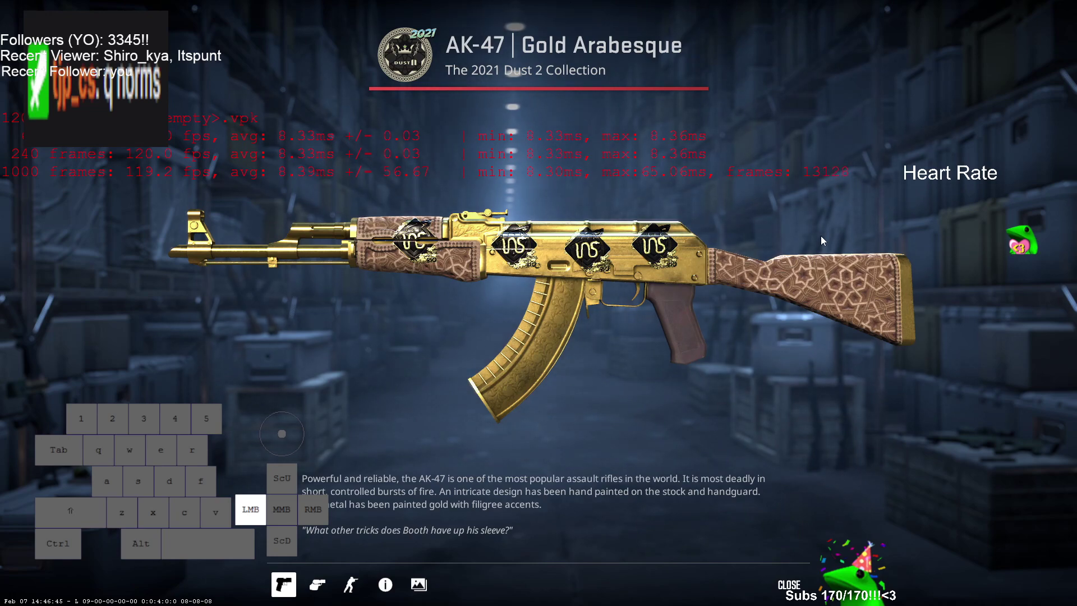
{"action": "key", "text": "Escape"}
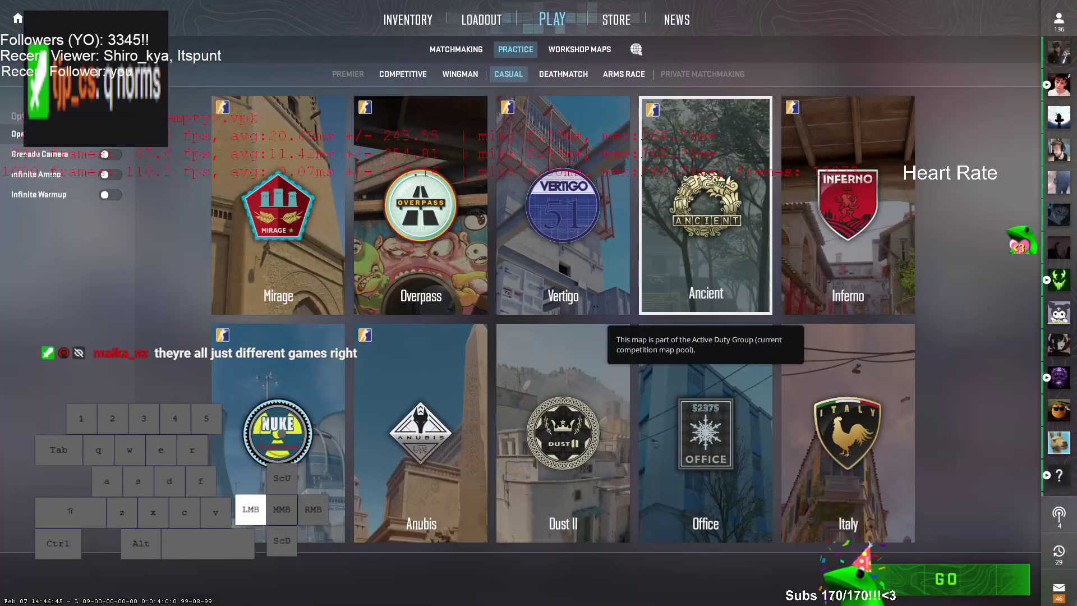
{"action": "key", "text": "alt+Tab"}
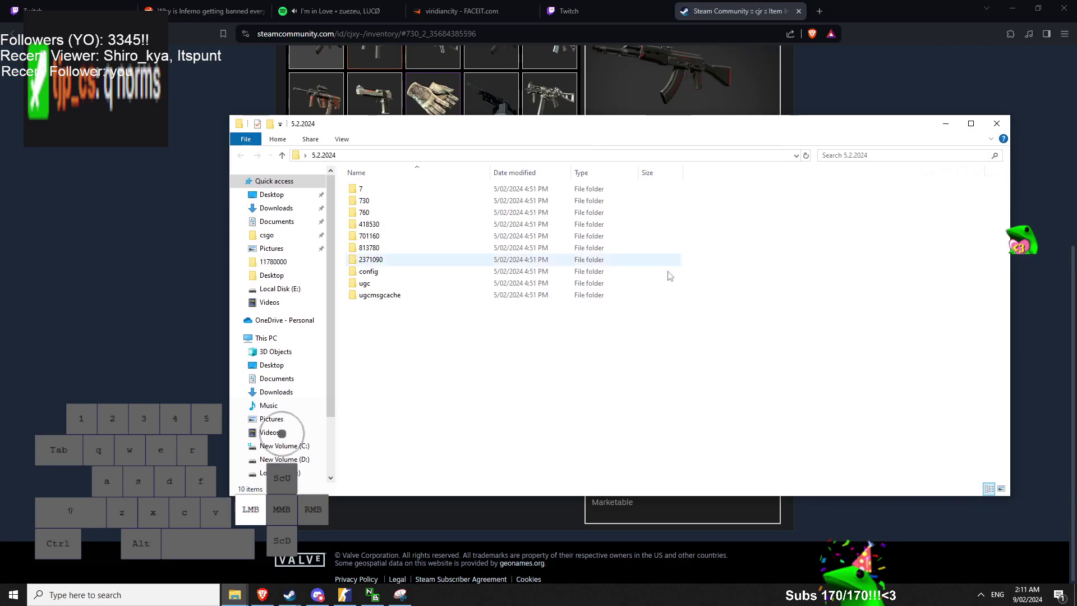
Select all the folders in the 5.2.2024 backup folder.
{"action": "left_click_drag", "start_coordinate": [699, 346], "coordinate": [392, 107]}
{"action": "left_click_drag", "start_coordinate": [577, 371], "coordinate": [361, 154]}
{"action": "left_click_drag", "start_coordinate": [547, 397], "coordinate": [420, 139]}
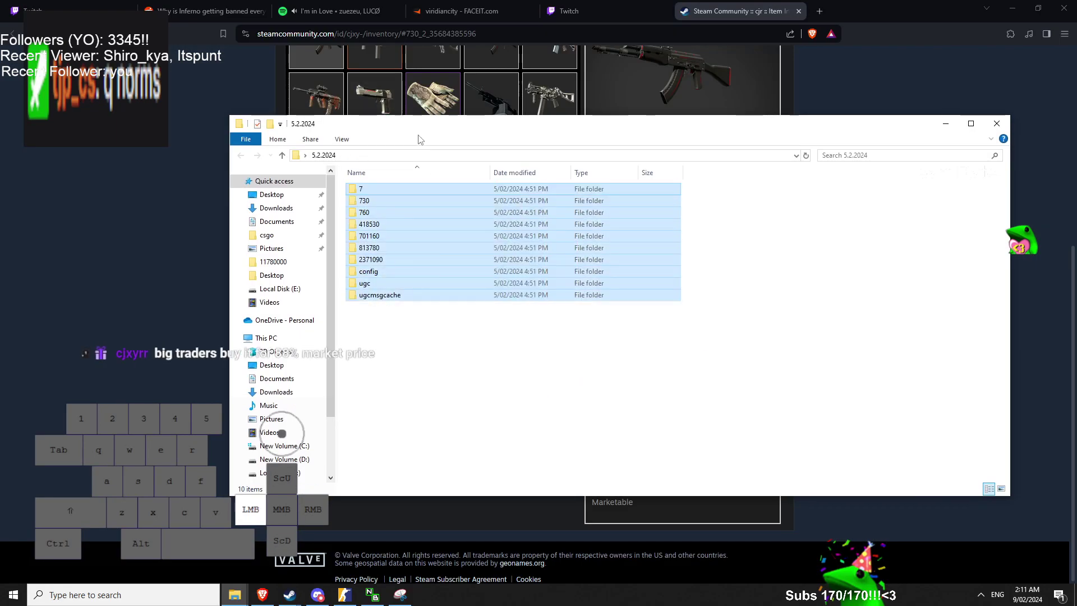
Examine the contents of the 418530, 813780, 2371090 and ugc subfolders in the 5.2.2024 backup.
{"action": "double_click", "coordinate": [410, 222]}
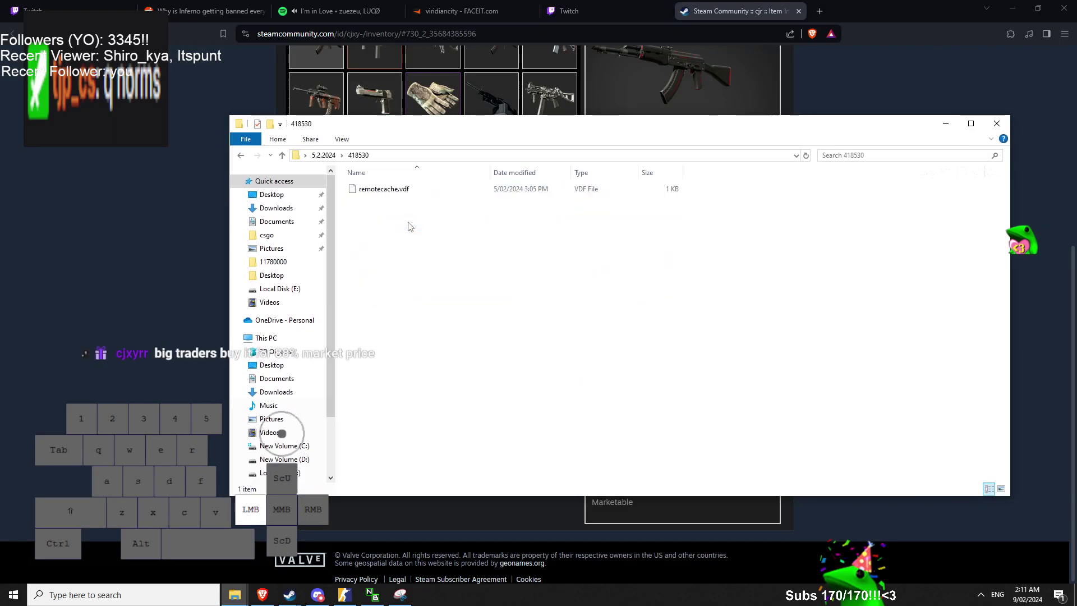
{"action": "left_click", "coordinate": [335, 156]}
{"action": "double_click", "coordinate": [420, 247]}
{"action": "left_click", "coordinate": [324, 157]}
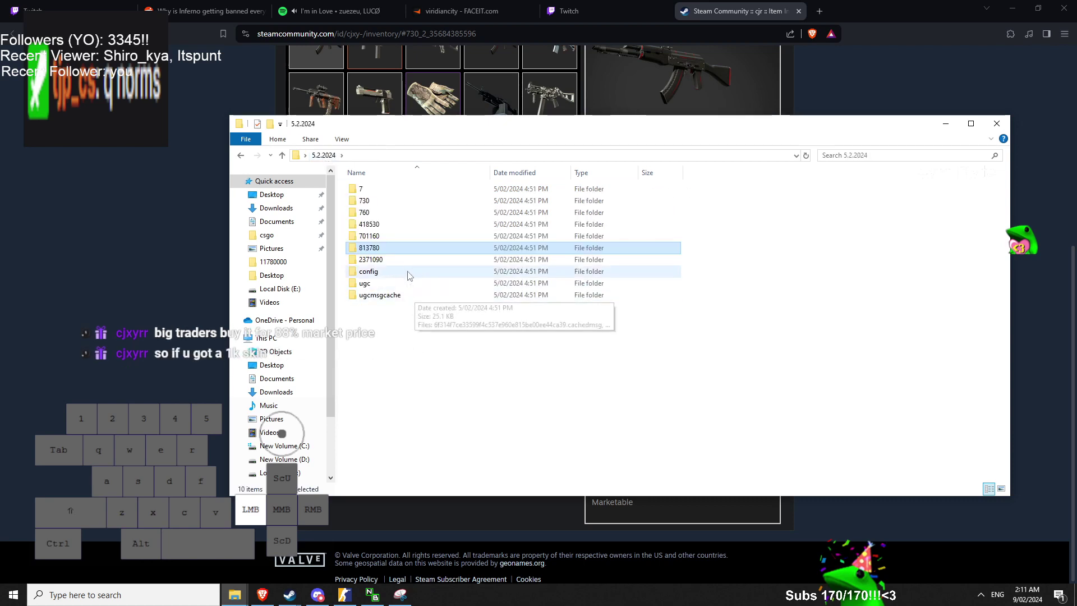
{"action": "double_click", "coordinate": [393, 259]}
{"action": "left_click", "coordinate": [323, 155]}
{"action": "double_click", "coordinate": [380, 283]}
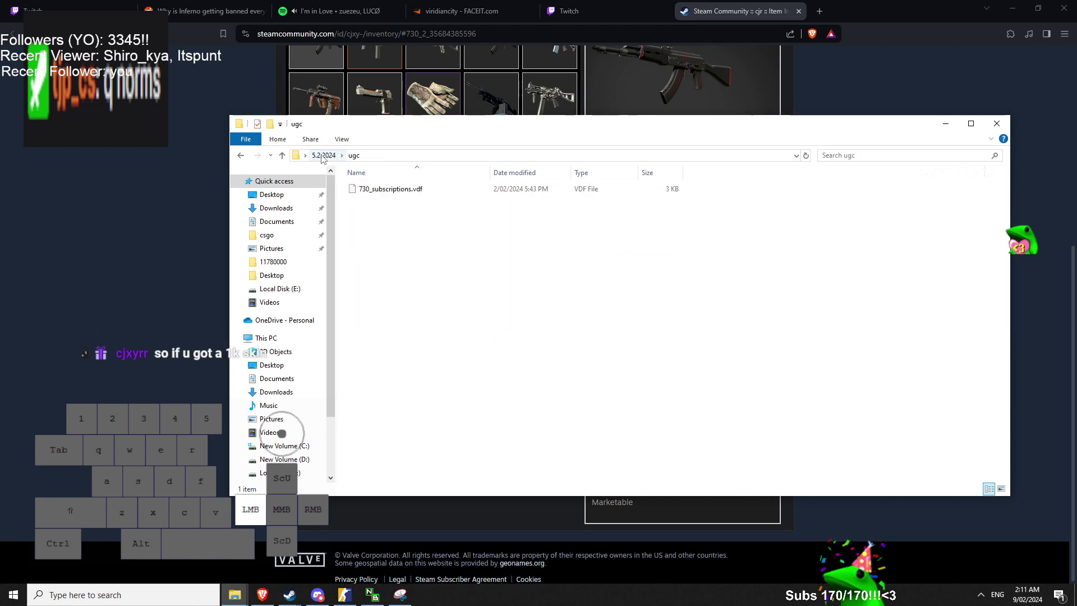
{"action": "left_click", "coordinate": [321, 156]}
{"action": "double_click", "coordinate": [379, 261]}
{"action": "left_click", "coordinate": [342, 155]}
{"action": "left_click", "coordinate": [331, 156]}
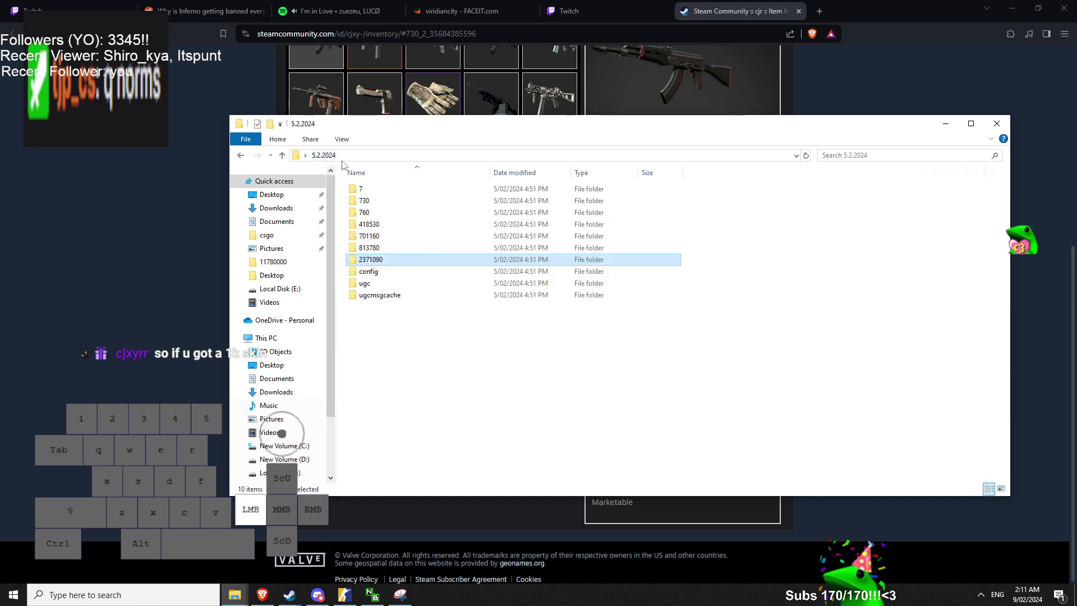
Open the screenshots folder under 760 > remote > 730 in the 5.2.2024 backup.
{"action": "double_click", "coordinate": [364, 212]}
{"action": "double_click", "coordinate": [373, 188]}
{"action": "double_click", "coordinate": [387, 189]}
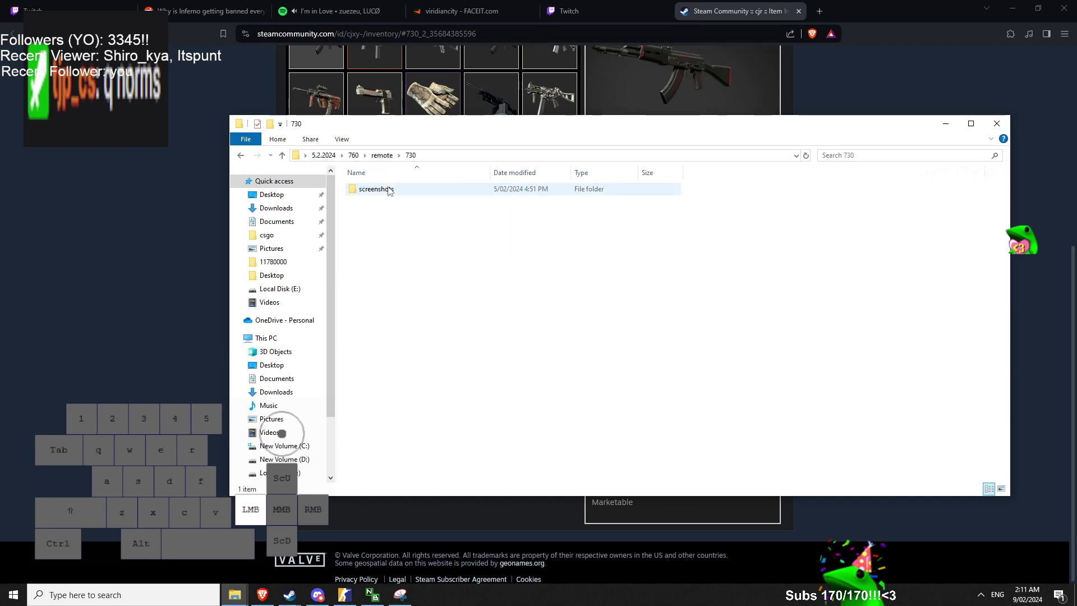
{"action": "double_click", "coordinate": [389, 190]}
Switch to Counter-Strike 2 and inspect the M4A4 | Eye of Horus on the player model.
{"action": "left_click", "coordinate": [345, 595]}
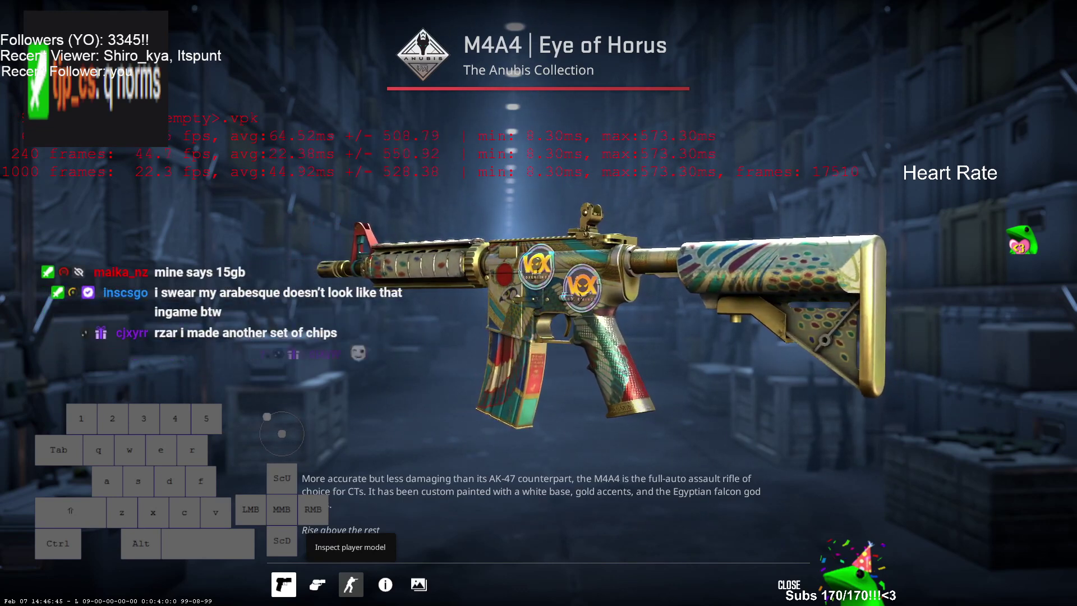
{"action": "left_click", "coordinate": [350, 584]}
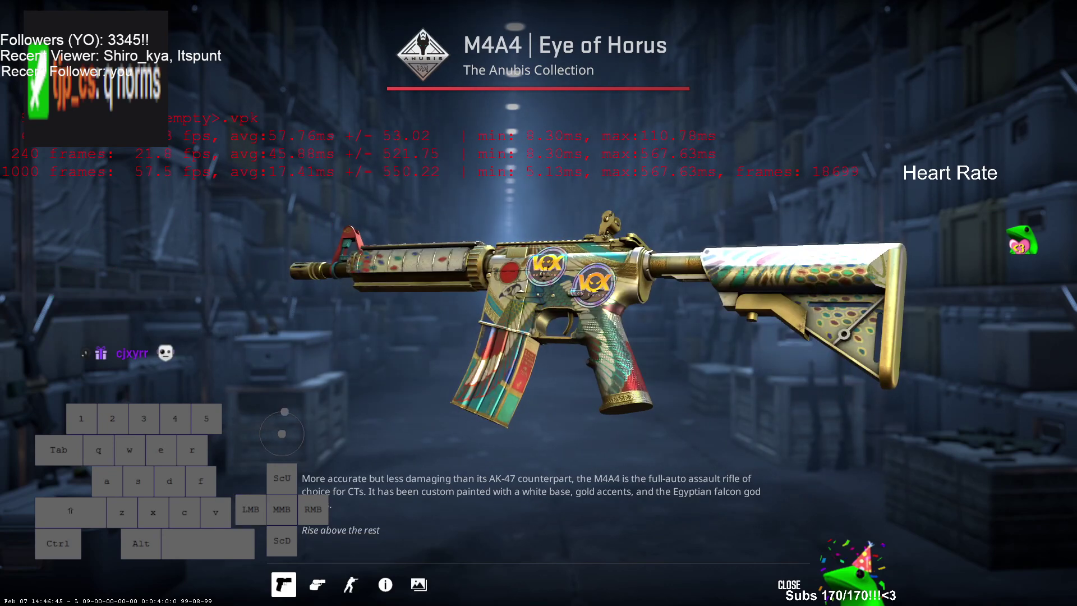
Switch to the File Explorer window showing the Steam account's userdata folder and select the 730 folder.
{"action": "key", "text": "alt+Tab"}
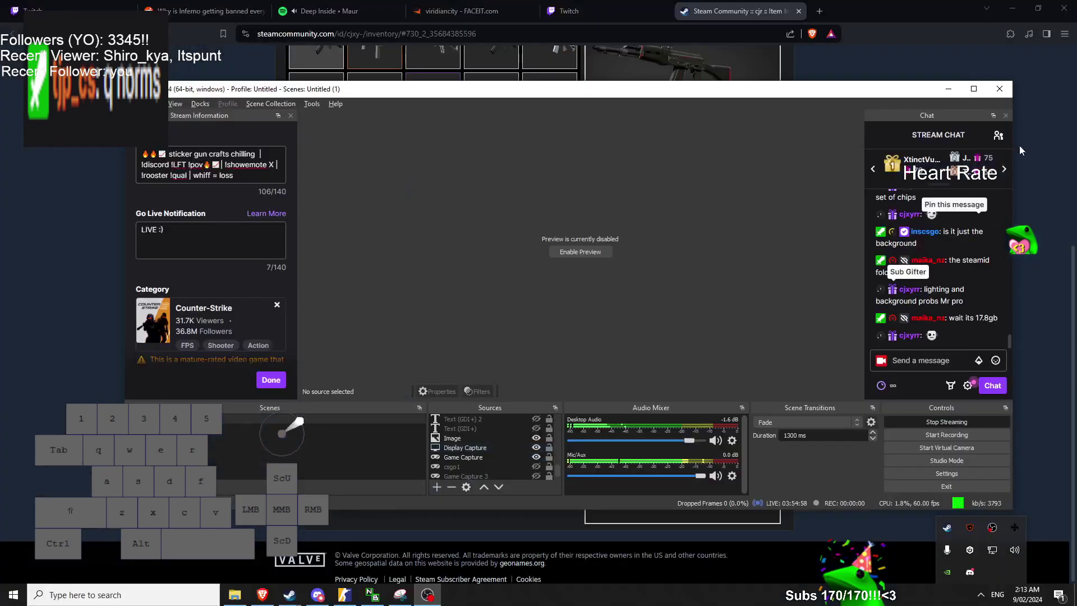
{"action": "key", "text": "alt+Tab"}
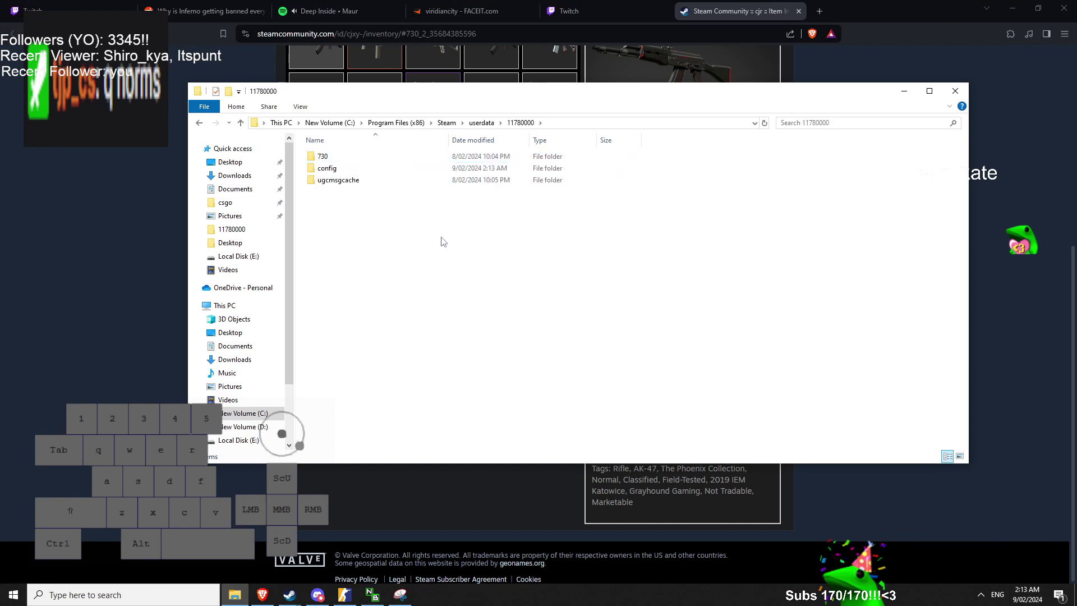
{"action": "left_click", "coordinate": [331, 159]}
Return to Counter-Strike 2 and inspect the AK-47 | Gold Arabesque in first-person view.
{"action": "left_click", "coordinate": [345, 594]}
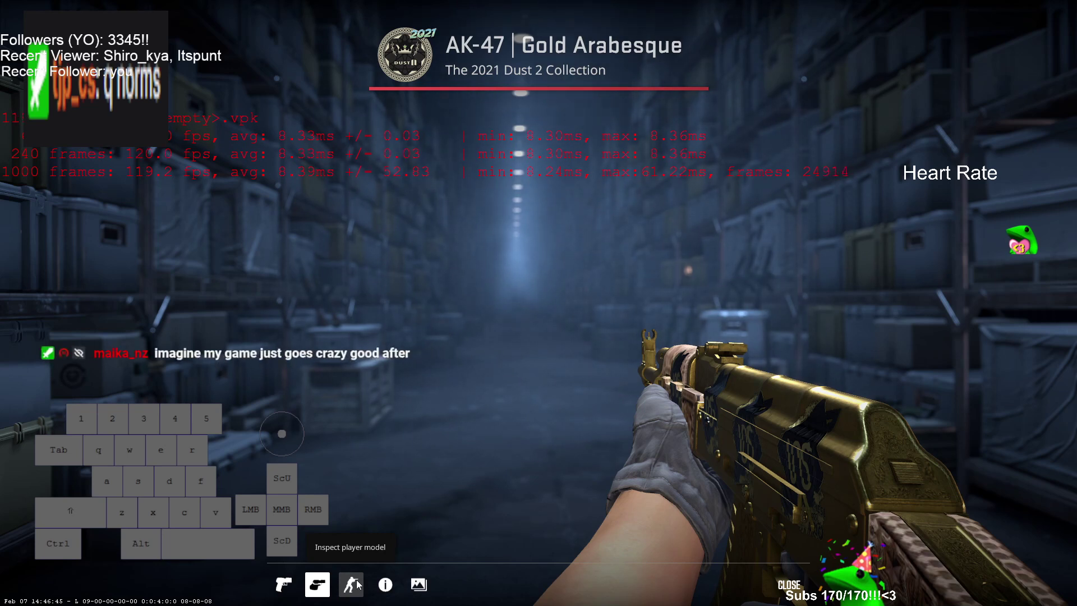
{"action": "left_click", "coordinate": [317, 584]}
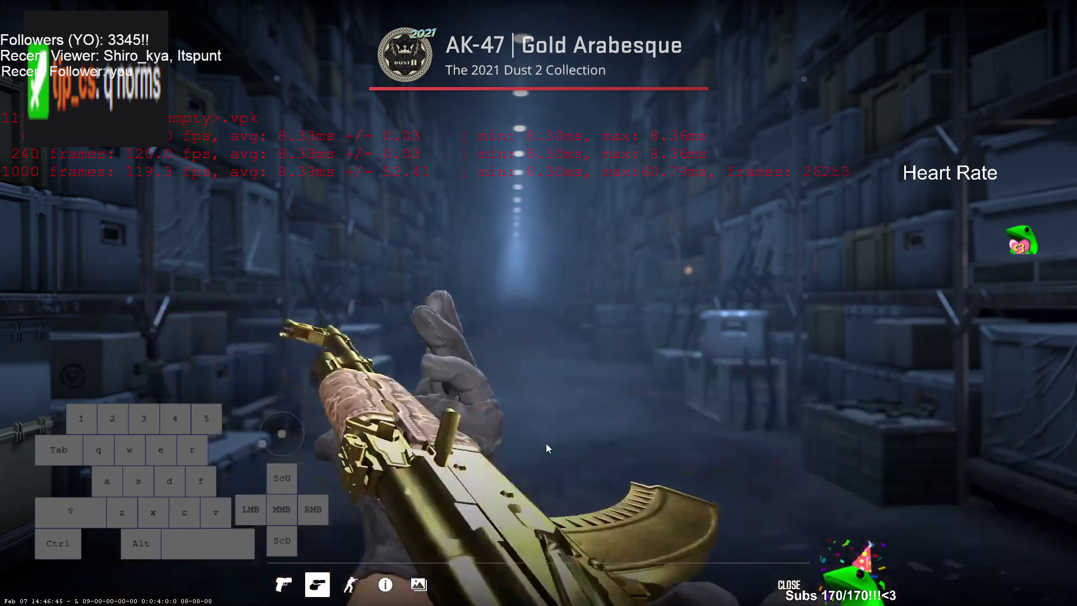
{"action": "left_click", "coordinate": [547, 443]}
{"action": "left_click", "coordinate": [547, 443]}
{"action": "left_click", "coordinate": [549, 443]}
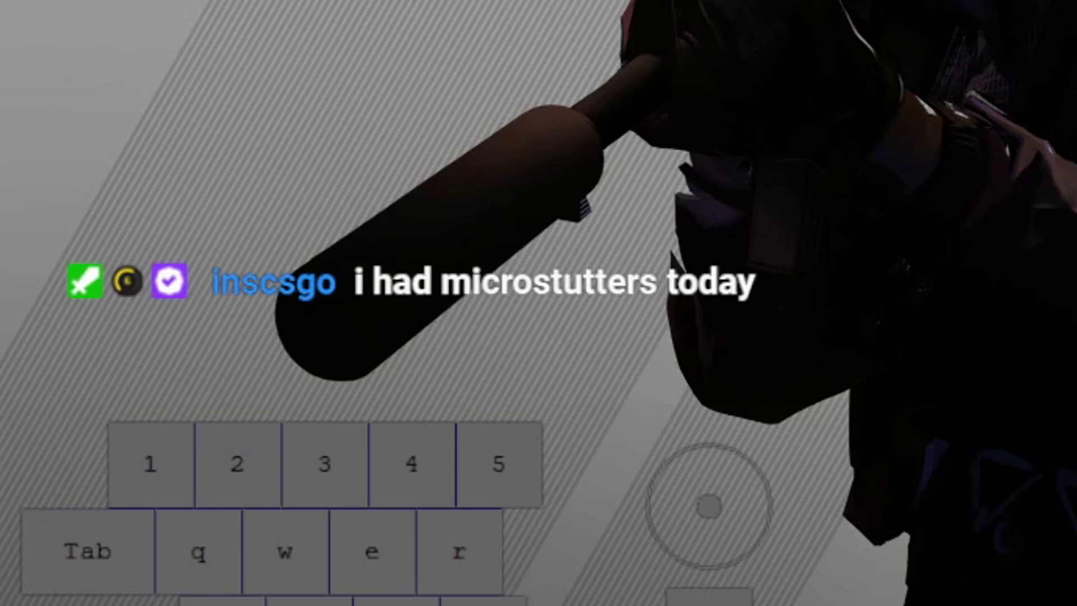
Move around the aim training map and shoot the bots with the AK-47.
{"action": "key", "text": "w"}
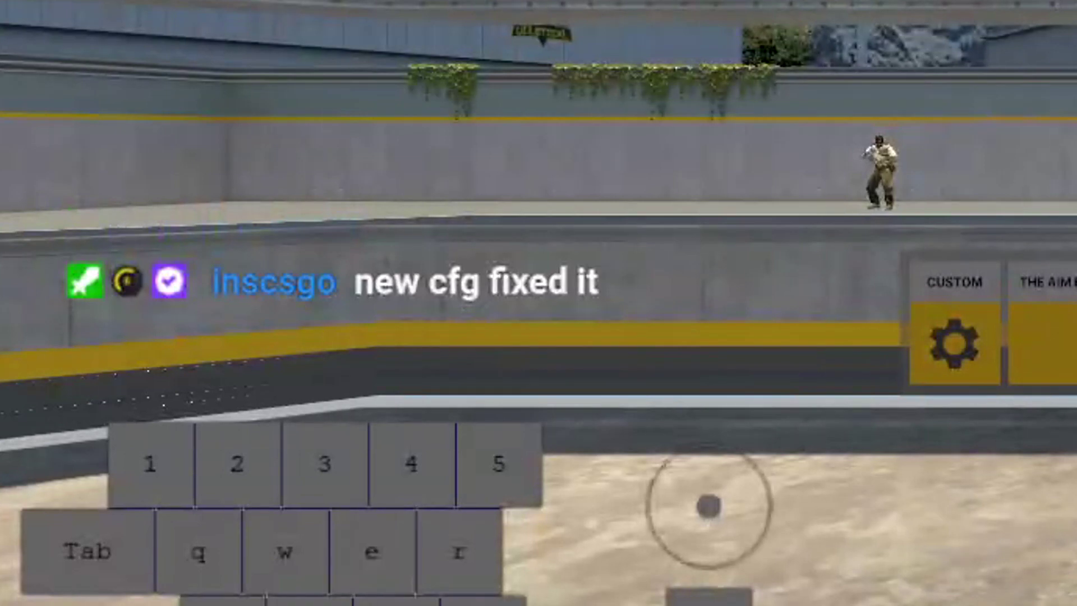
{"action": "key", "text": "3"}
{"action": "key", "text": "w"}
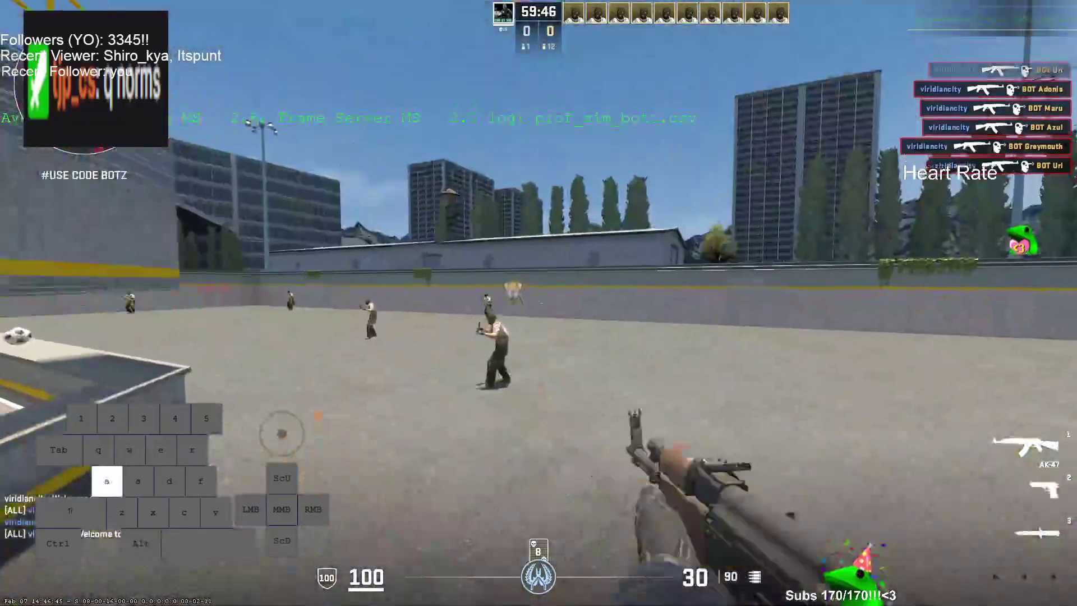
{"action": "key", "text": "w"}
{"action": "key", "text": "ctrl"}
{"action": "left_click", "coordinate": [539, 303]}
{"action": "key", "text": "1"}
{"action": "key", "text": "a"}
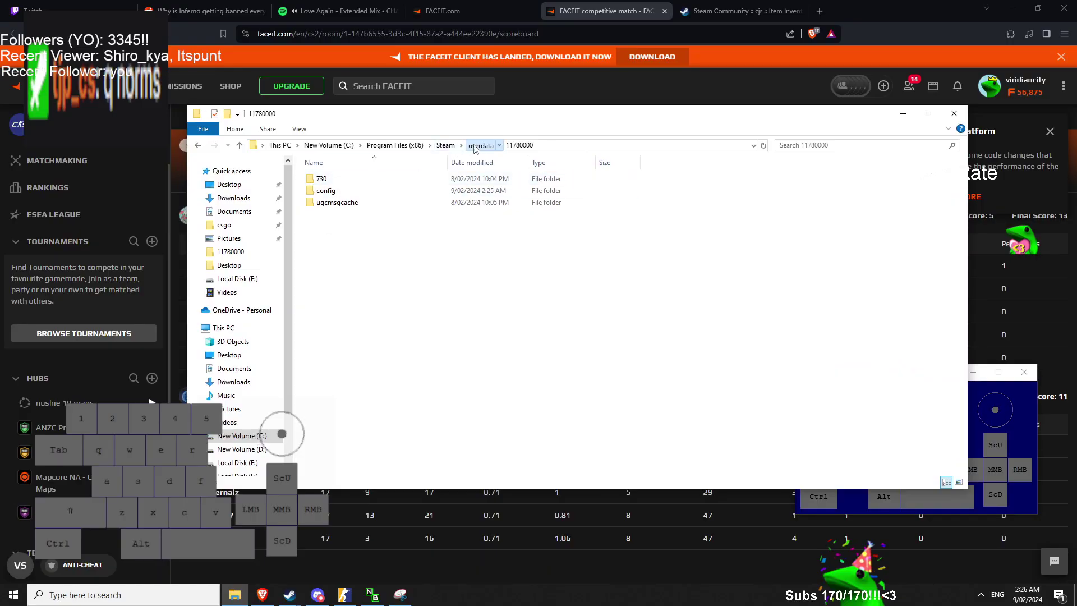
Go up to the Steam userdata folder, select both account folders and reopen the first one.
{"action": "left_click", "coordinate": [474, 147]}
{"action": "left_click_drag", "start_coordinate": [382, 211], "coordinate": [303, 168]}
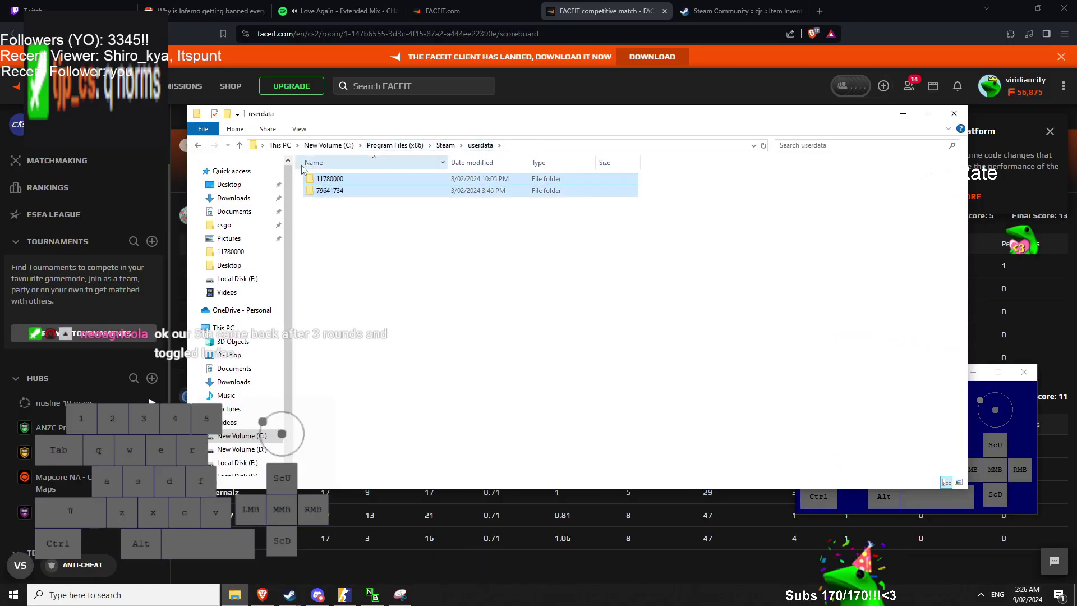
{"action": "left_click", "coordinate": [343, 180]}
{"action": "double_click", "coordinate": [351, 184]}
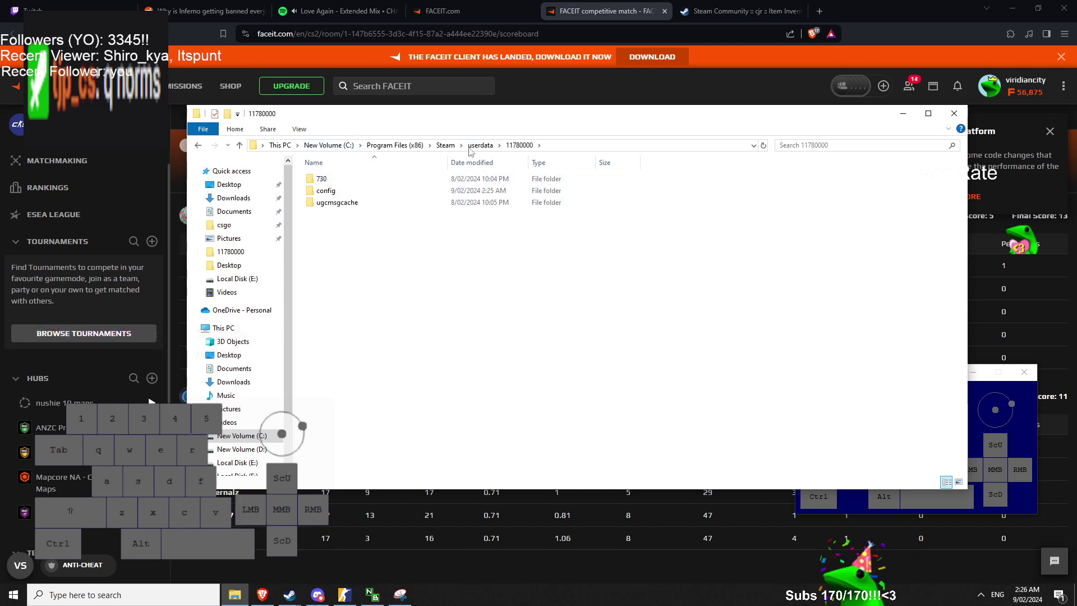
{"action": "key", "text": "BackSpace"}
{"action": "left_click", "coordinate": [359, 221]}
{"action": "double_click", "coordinate": [339, 181]}
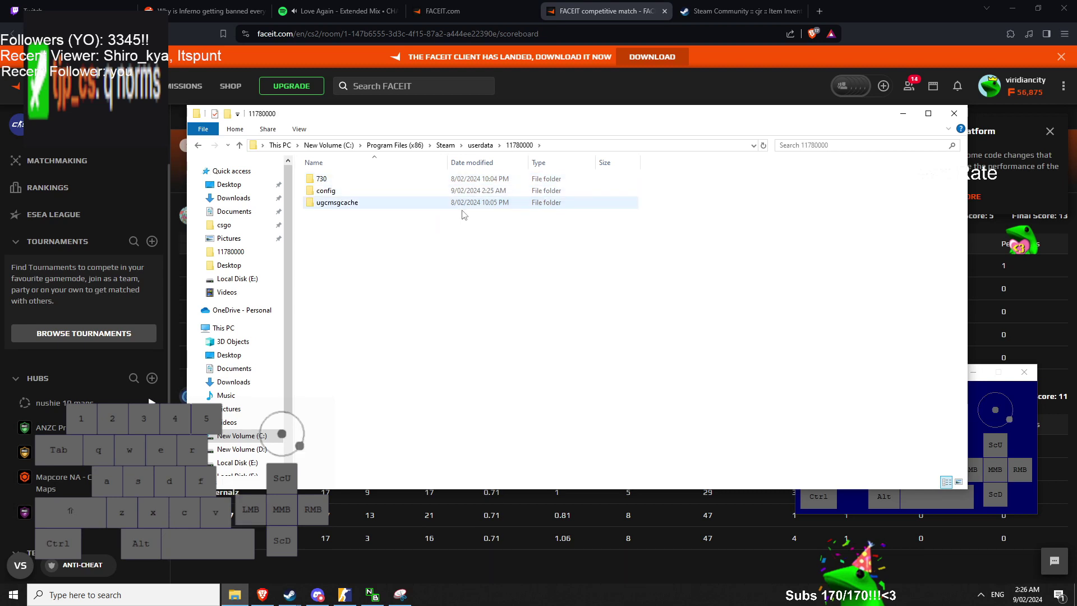
Select the 730, config and ugcmsgcache folders together, then check the details of the 730 folder alone.
{"action": "left_click_drag", "start_coordinate": [825, 326], "coordinate": [288, 108]}
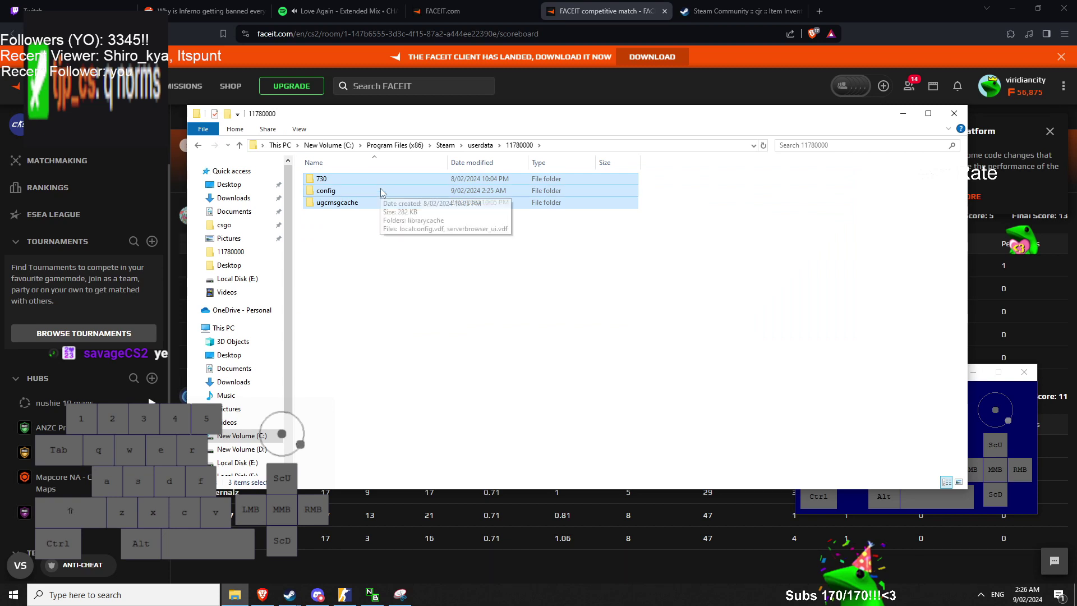
{"action": "left_click", "coordinate": [370, 242]}
{"action": "left_click_drag", "start_coordinate": [818, 309], "coordinate": [566, 193]}
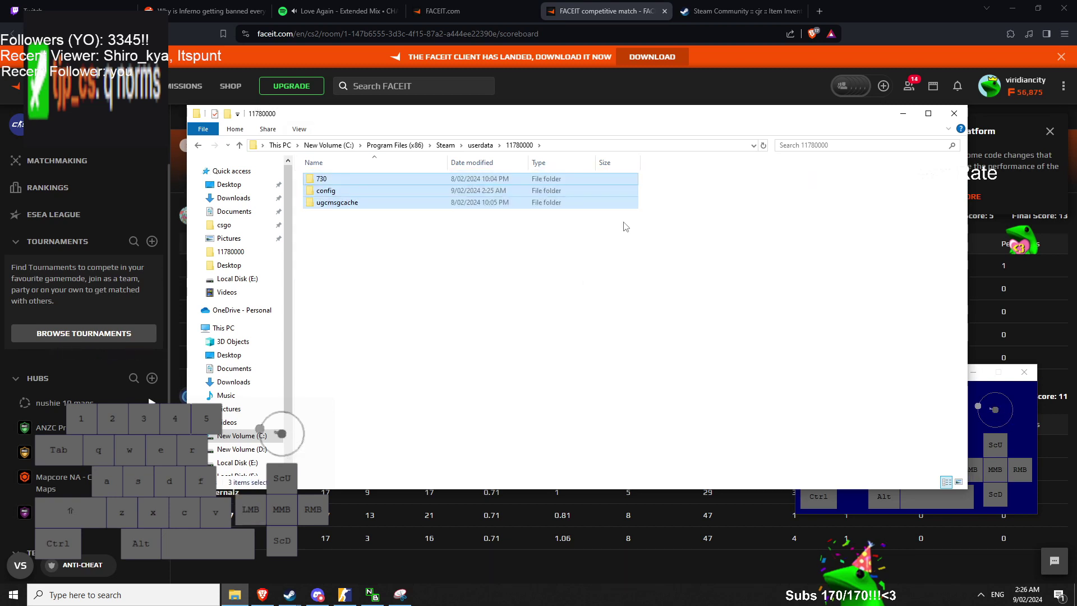
{"action": "left_click", "coordinate": [332, 179]}
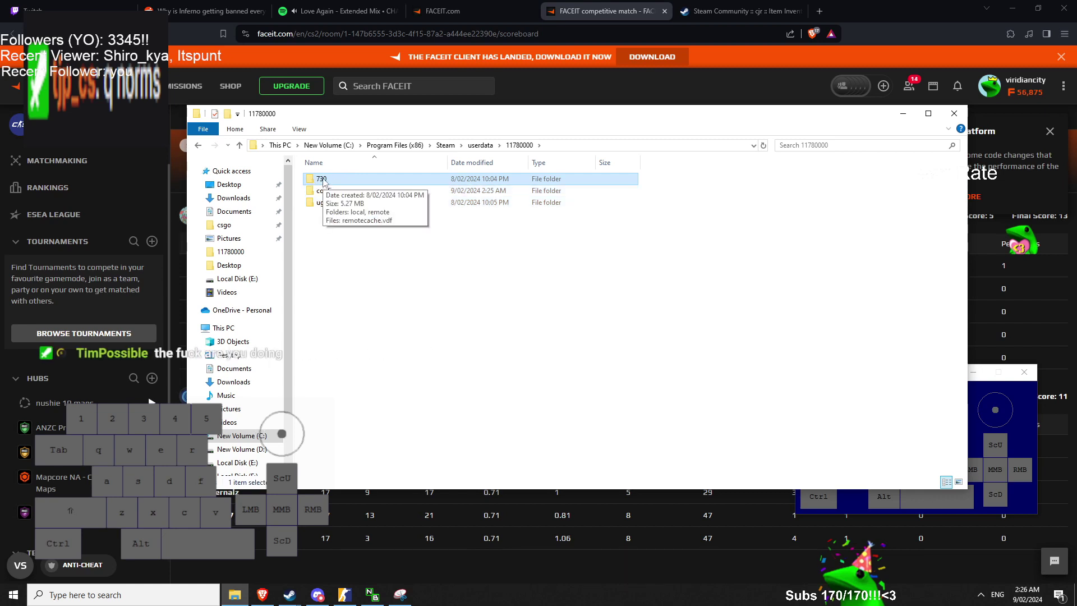
Open the local folder inside 730 to view its contents, then return to the account's userdata folder.
{"action": "mouse_move", "coordinate": [357, 116]}
{"action": "left_mouse_down"}
{"action": "mouse_move", "coordinate": [348, 117]}
{"action": "mouse_move", "coordinate": [382, 125]}
{"action": "mouse_move", "coordinate": [365, 132]}
{"action": "left_mouse_up"}
{"action": "double_click", "coordinate": [331, 194]}
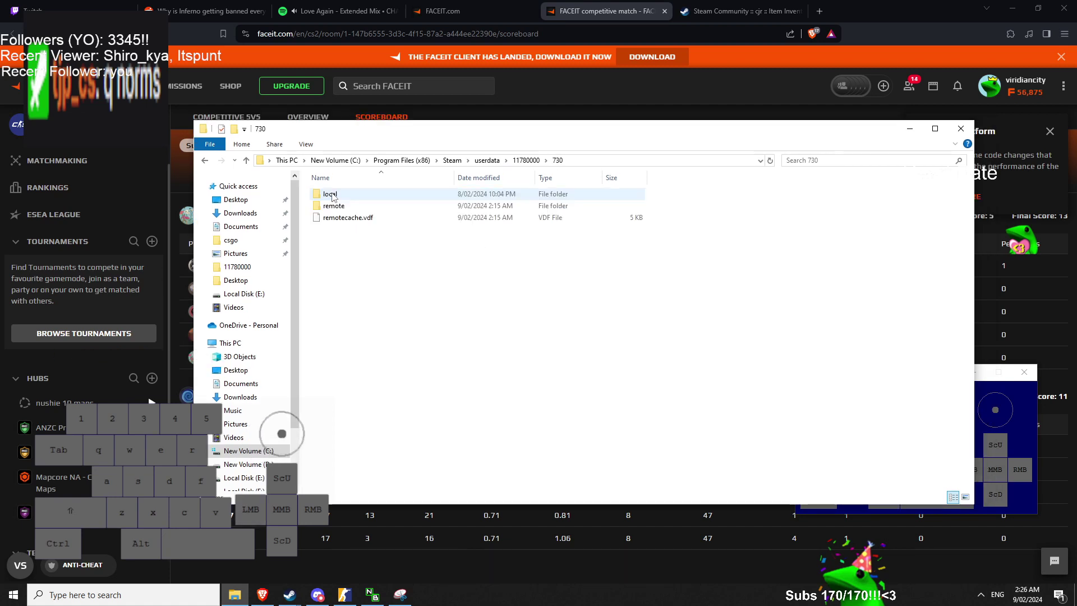
{"action": "double_click", "coordinate": [331, 194]}
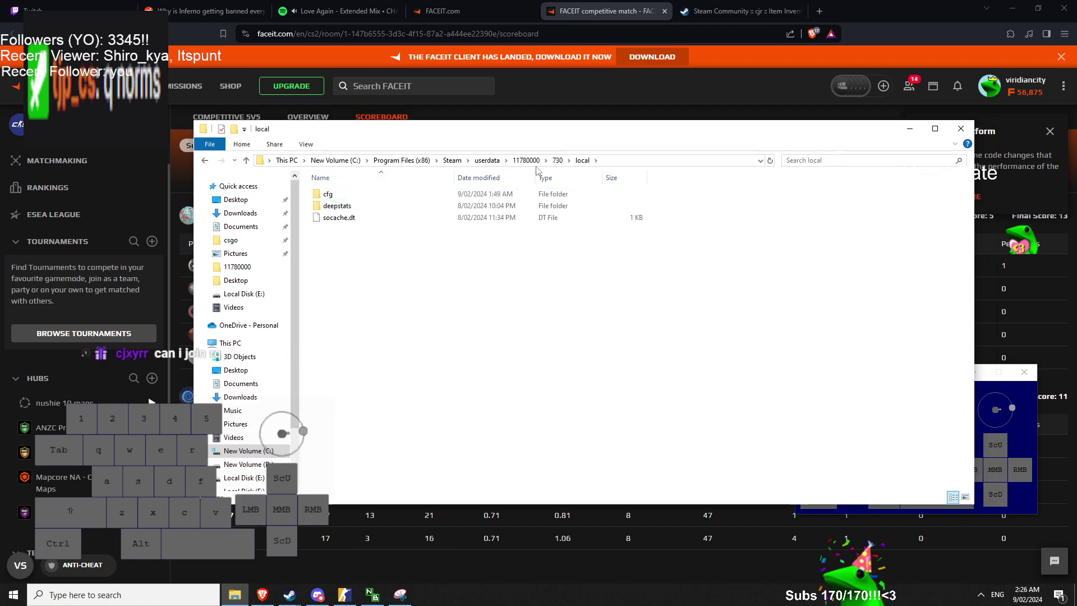
{"action": "left_click", "coordinate": [557, 160]}
{"action": "left_click", "coordinate": [527, 160]}
Highlight all three folders in the account's userdata folder, then select only the 730 folder.
{"action": "left_click_drag", "start_coordinate": [829, 314], "coordinate": [298, 172]}
{"action": "left_click_drag", "start_coordinate": [866, 356], "coordinate": [295, 168]}
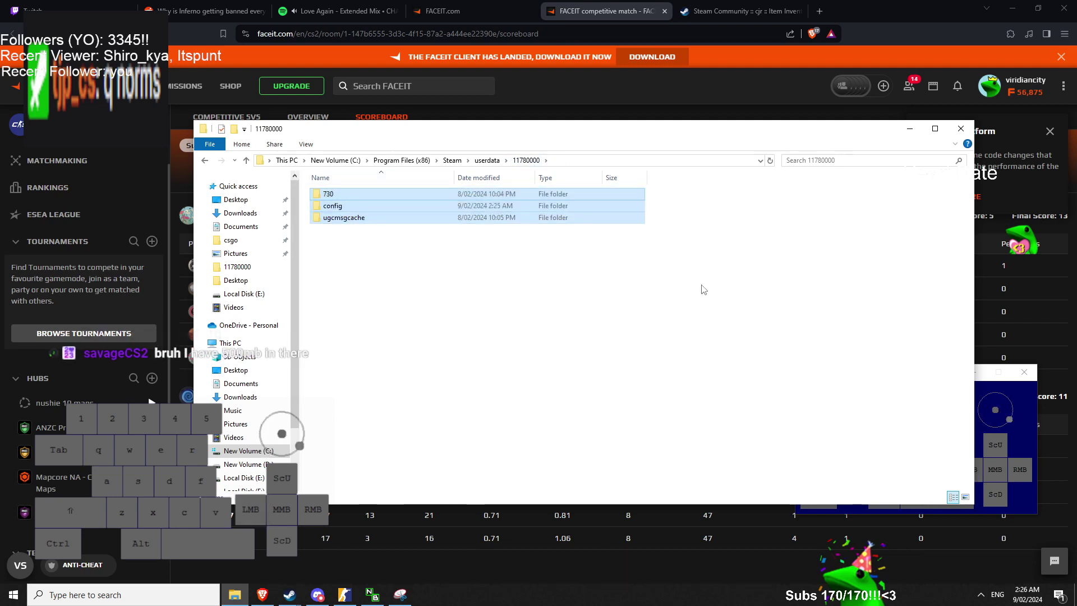
{"action": "left_click", "coordinate": [841, 335]}
{"action": "left_click_drag", "start_coordinate": [869, 344], "coordinate": [301, 178]}
{"action": "left_click_drag", "start_coordinate": [792, 317], "coordinate": [328, 189]}
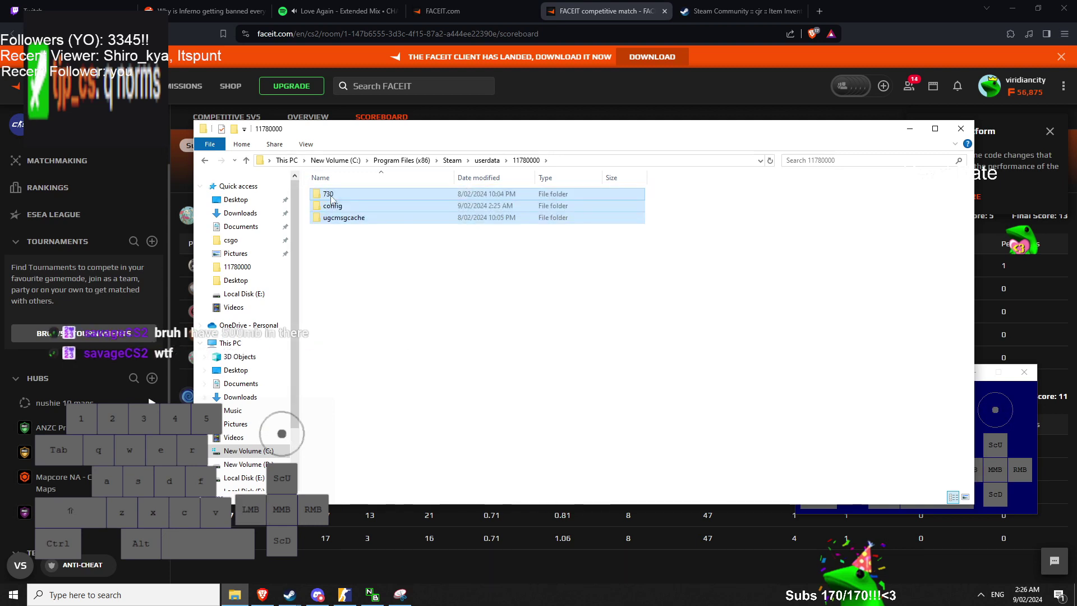
{"action": "left_click", "coordinate": [330, 194]}
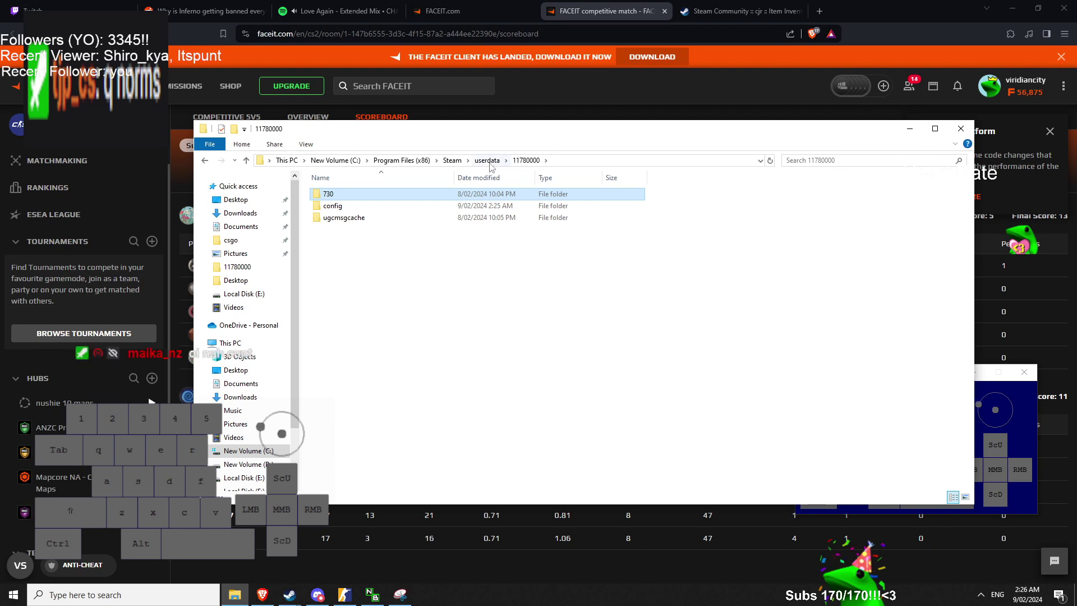
Reposition the File Explorer window and select the 730, config and ugcmsgcache folders again.
{"action": "left_click_drag", "start_coordinate": [506, 139], "coordinate": [505, 133]}
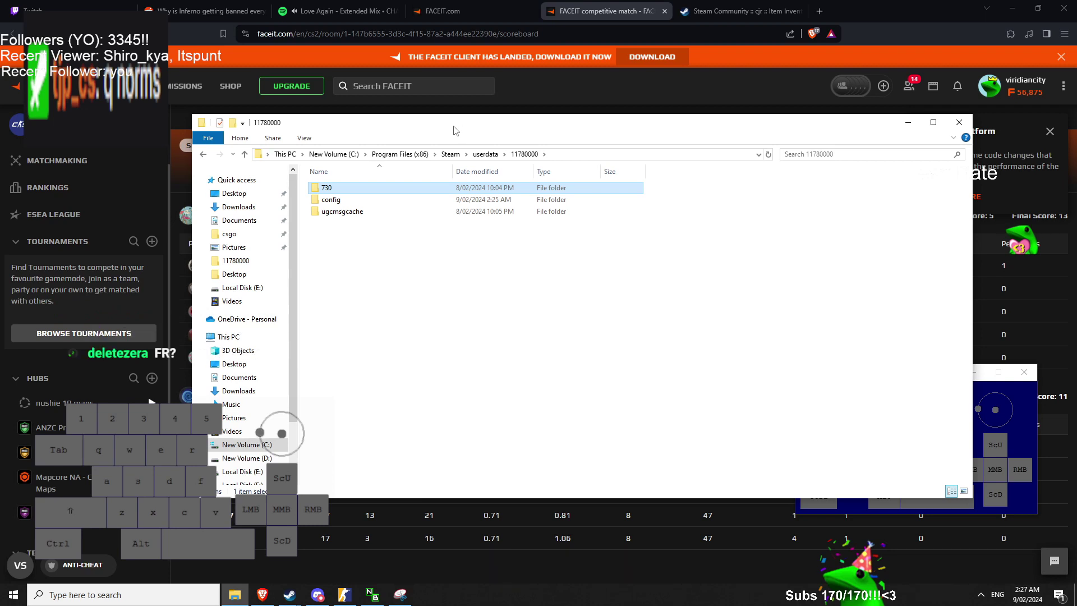
{"action": "left_click_drag", "start_coordinate": [494, 265], "coordinate": [419, 189]}
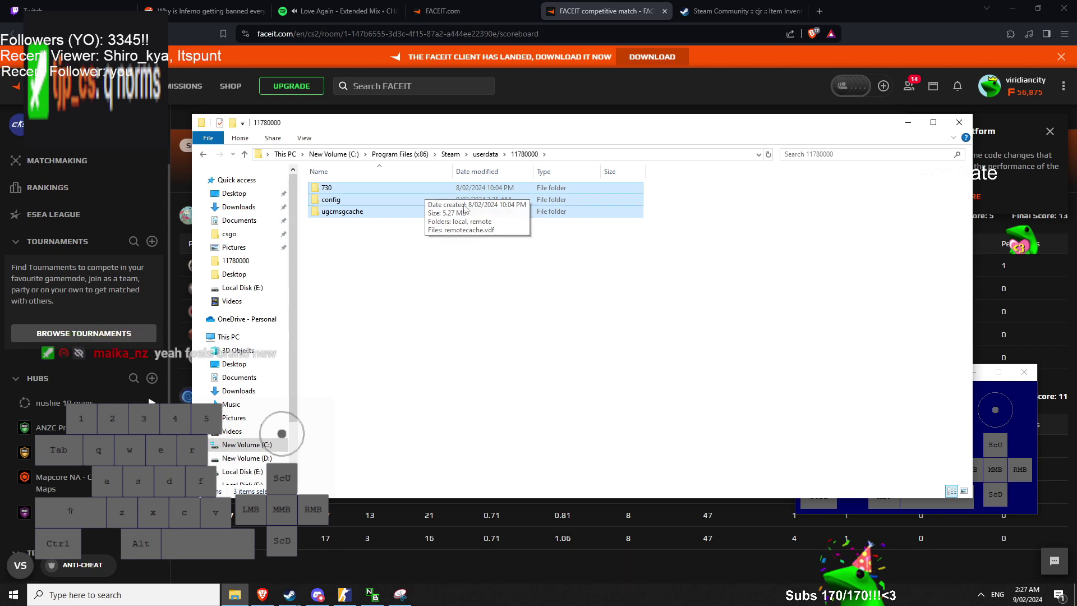
{"action": "left_click_drag", "start_coordinate": [667, 268], "coordinate": [313, 179]}
{"action": "left_click_drag", "start_coordinate": [646, 298], "coordinate": [303, 180]}
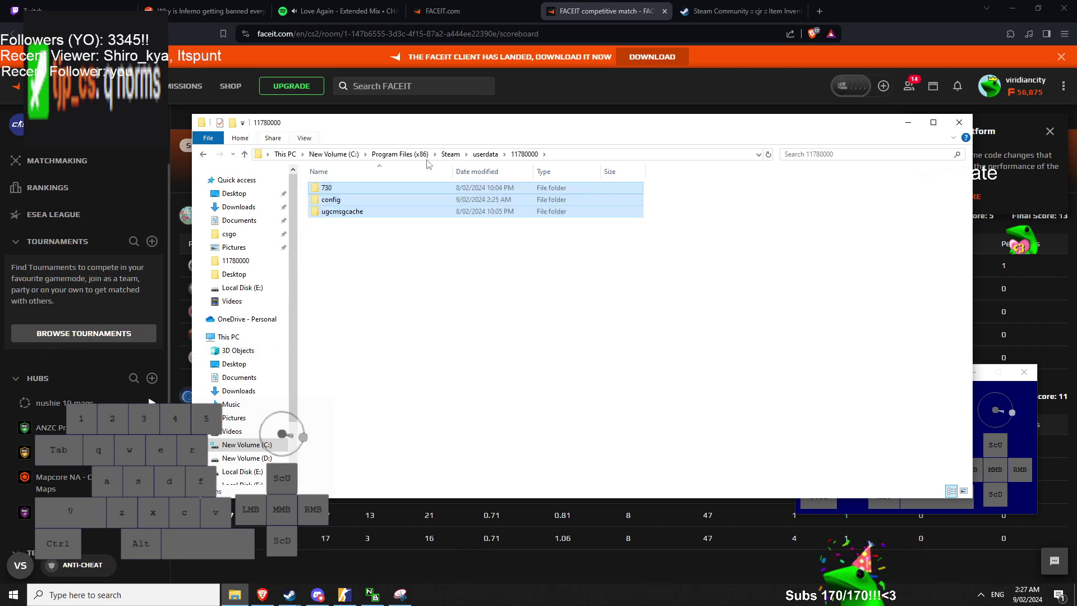
{"action": "left_click_drag", "start_coordinate": [691, 269], "coordinate": [303, 180]}
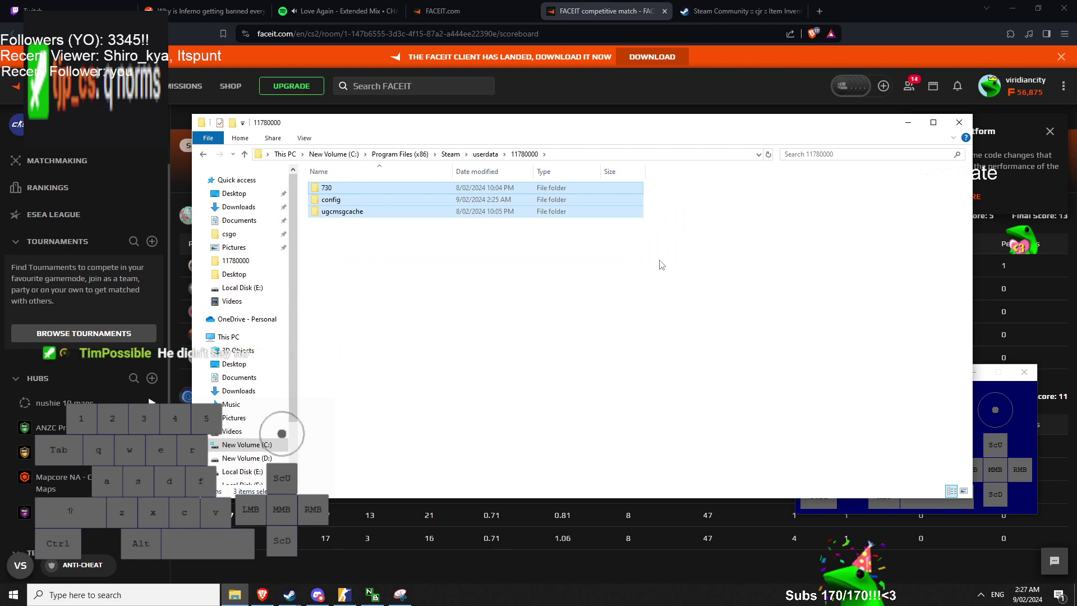
{"action": "left_click_drag", "start_coordinate": [661, 264], "coordinate": [315, 180]}
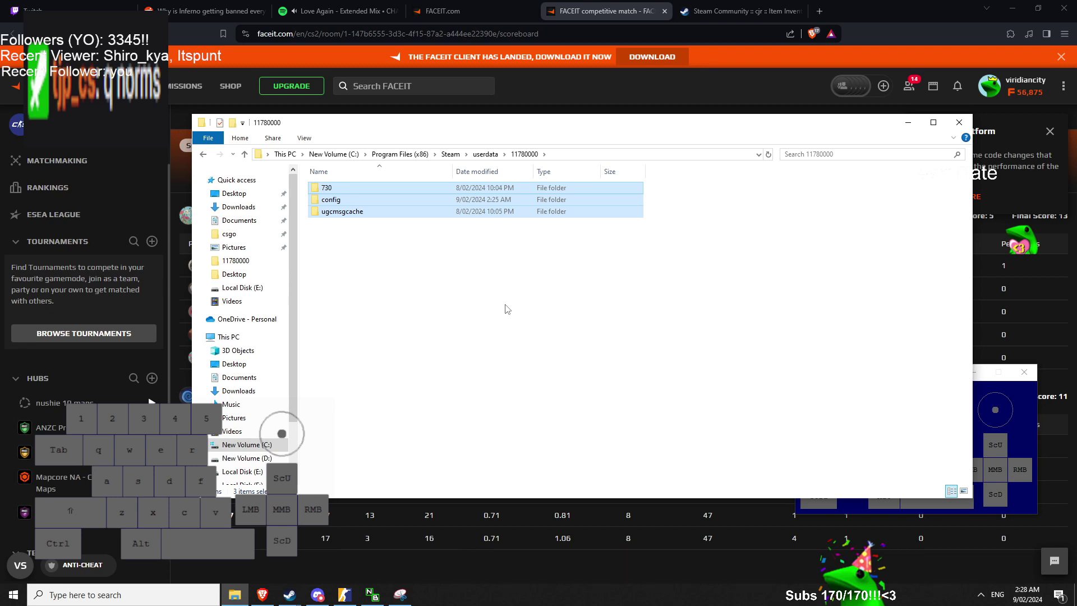
{"action": "left_click_drag", "start_coordinate": [512, 123], "coordinate": [518, 131]}
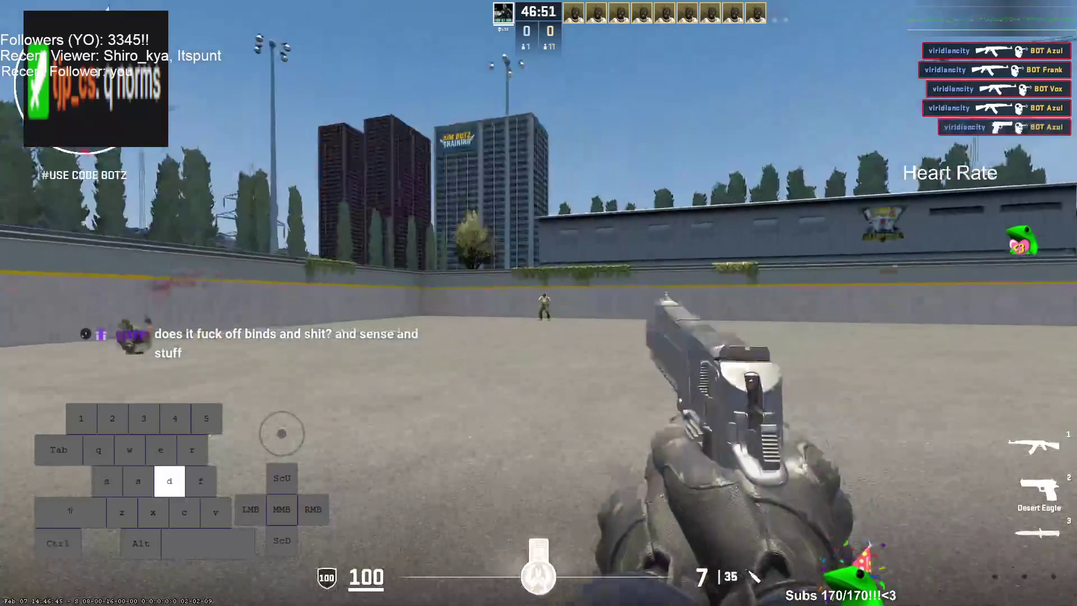
Shoot the training bots with the Desert Eagle while moving around the map in Counter-Strike 2.
{"action": "left_click", "coordinate": [538, 303]}
{"action": "key", "text": "w"}
{"action": "key", "text": "a"}
{"action": "key", "text": "ctrl"}
{"action": "left_click", "coordinate": [538, 303]}
{"action": "key", "text": "alt"}
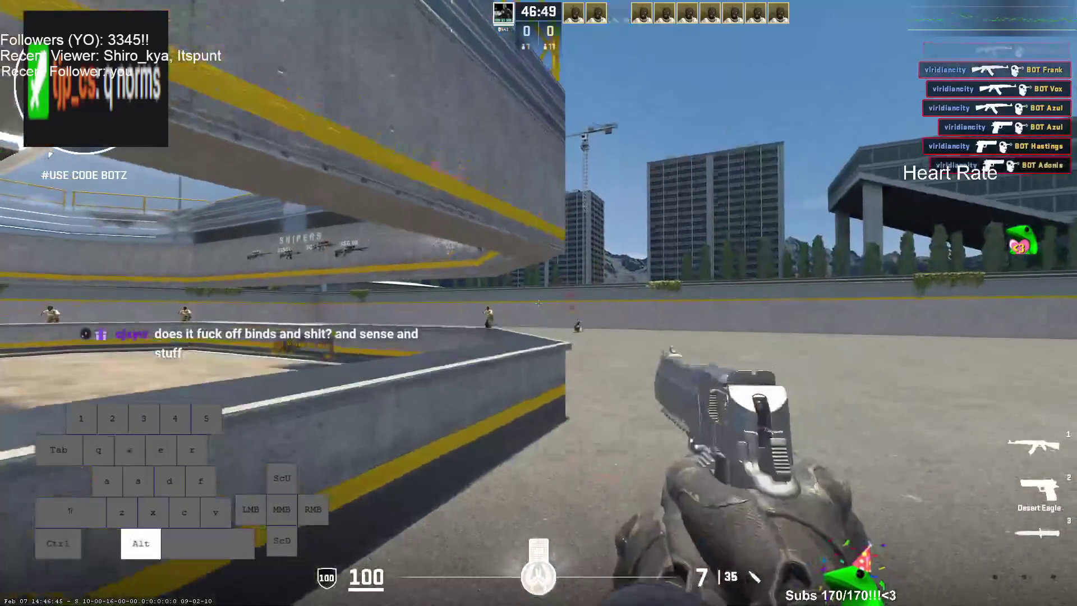
{"action": "left_click", "coordinate": [538, 303]}
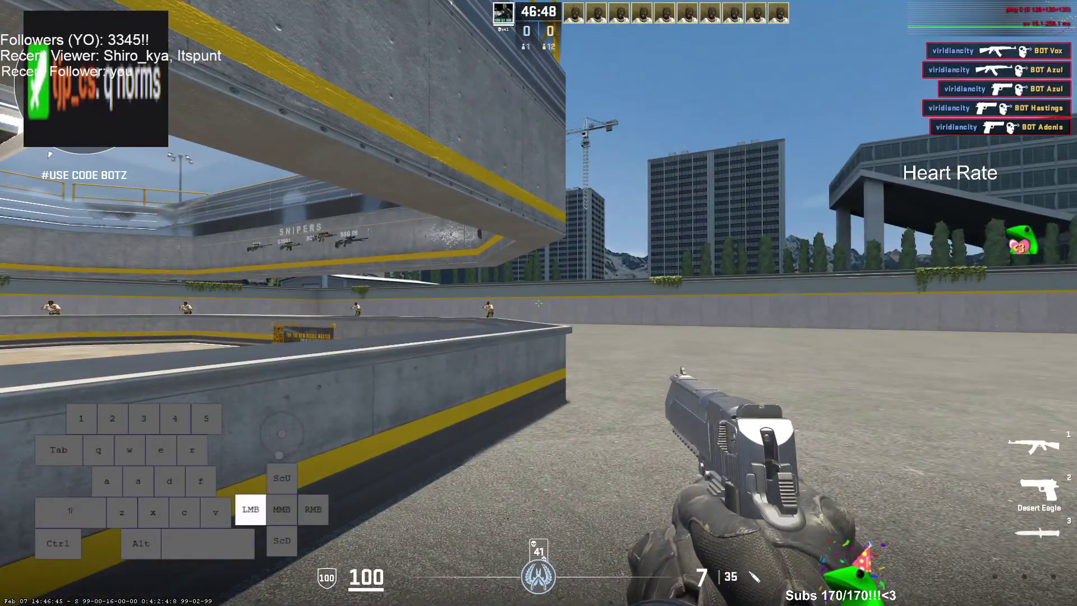
Switch to the viridian config file in Notepad, move and enlarge its window, and examine the key bind lines.
{"action": "key", "text": "alt+Tab"}
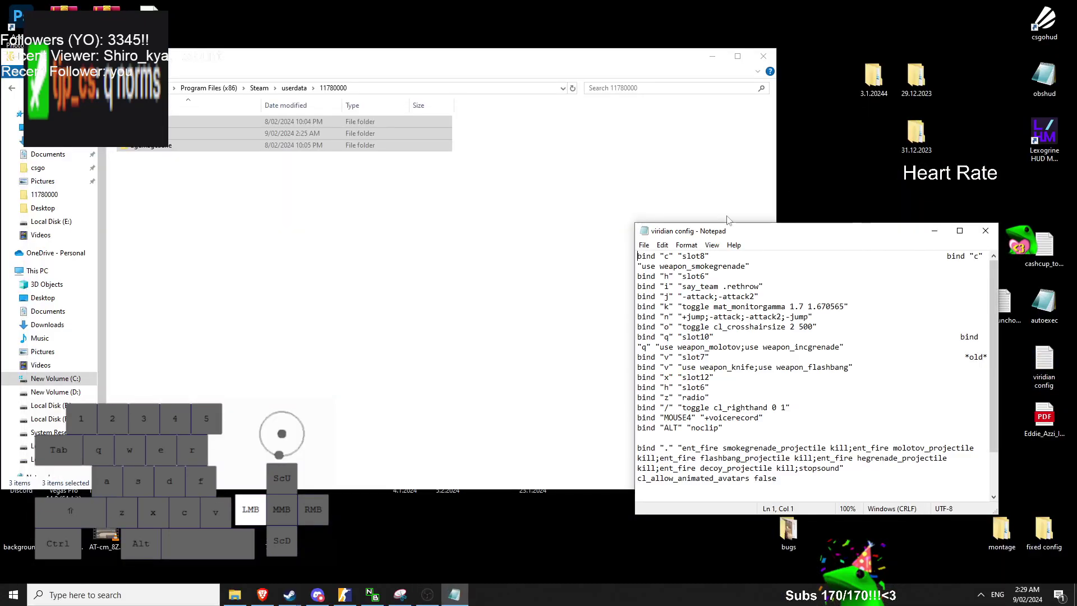
{"action": "left_click_drag", "start_coordinate": [729, 230], "coordinate": [622, 148]}
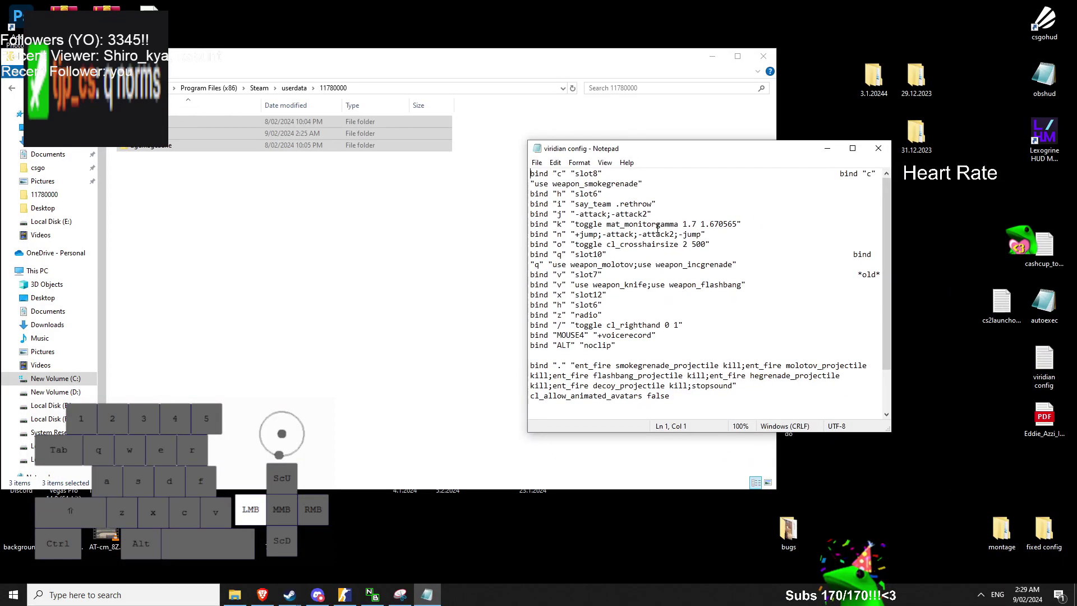
{"action": "left_click_drag", "start_coordinate": [728, 327], "coordinate": [568, 183]}
{"action": "left_click", "coordinate": [614, 243]}
{"action": "left_click", "coordinate": [566, 176]}
{"action": "left_click_drag", "start_coordinate": [890, 431], "coordinate": [877, 494]}
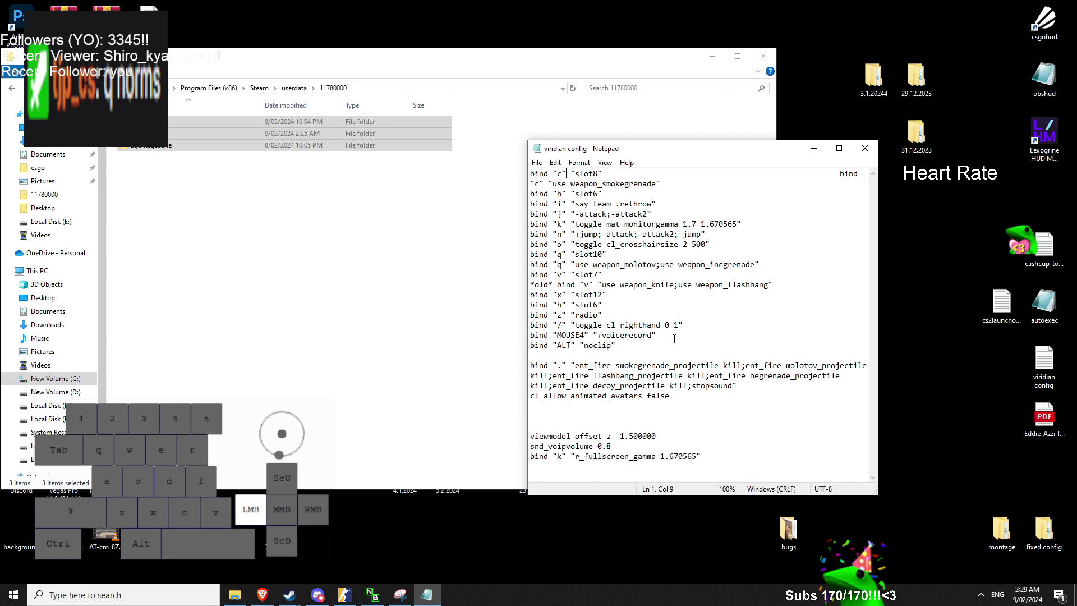
{"action": "left_click_drag", "start_coordinate": [674, 339], "coordinate": [509, 177]}
{"action": "left_click", "coordinate": [684, 318]}
{"action": "left_click", "coordinate": [673, 213]}
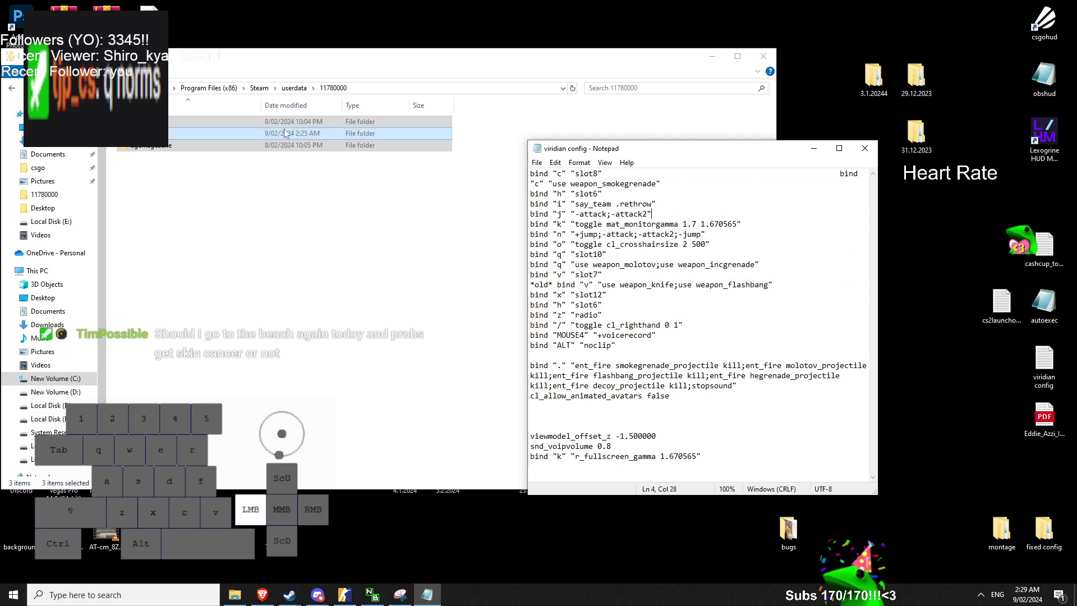
Switch back to the Counter-Strike 2 training map and swap between the pistol and knife while moving.
{"action": "key", "text": "alt+Tab"}
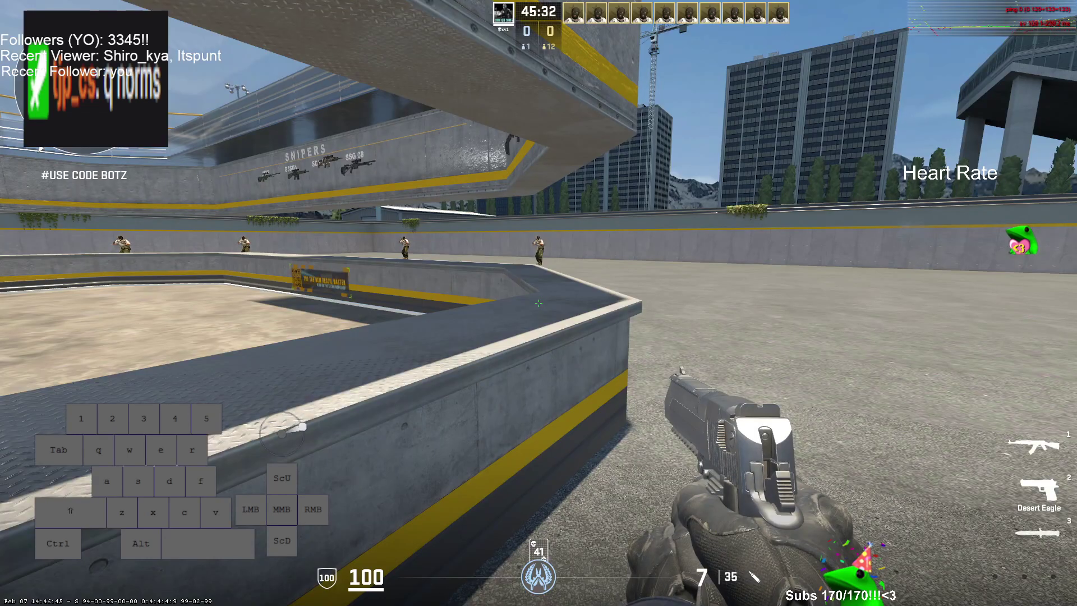
{"action": "left_click", "coordinate": [539, 303]}
{"action": "left_click", "coordinate": [539, 303]}
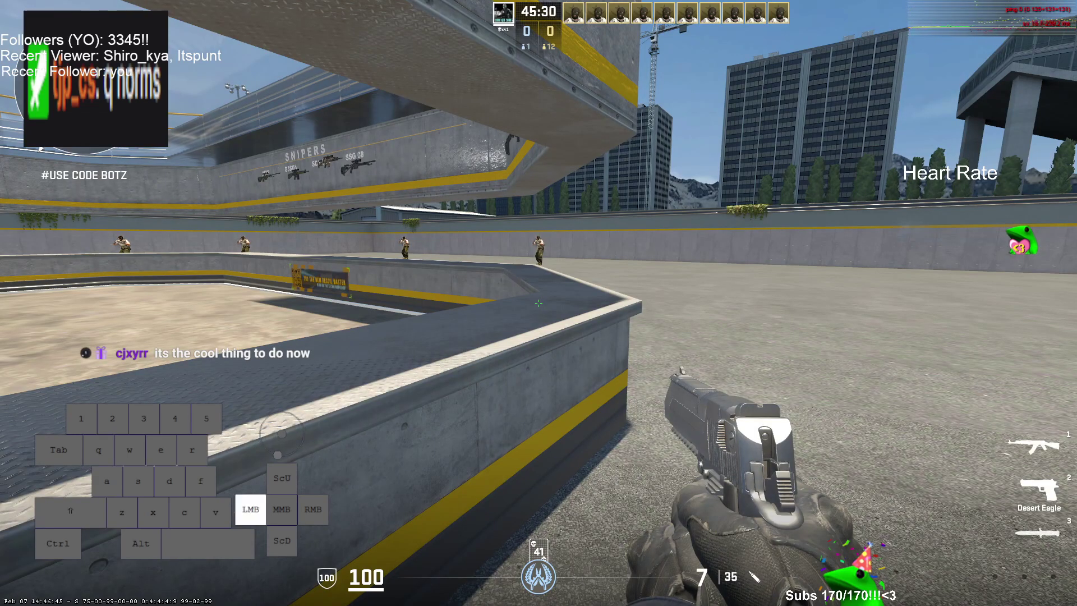
{"action": "key", "text": "w"}
{"action": "key", "text": "3"}
{"action": "key", "text": "2"}
{"action": "key", "text": "3"}
{"action": "key", "text": "a"}
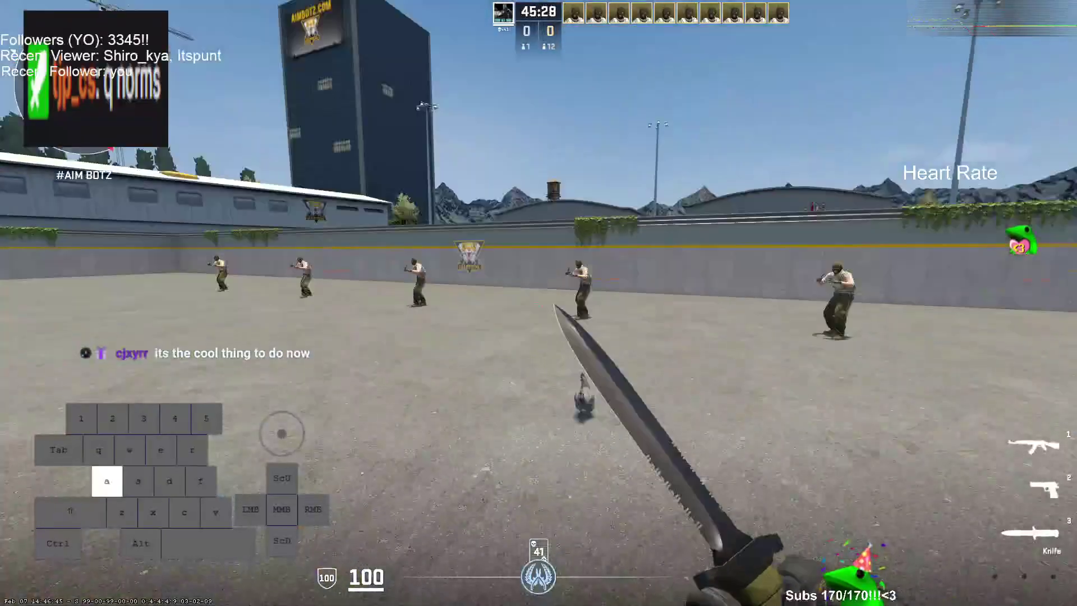
{"action": "key", "text": "2"}
{"action": "key", "text": "w"}
{"action": "key", "text": "3"}
{"action": "key", "text": "a"}
{"action": "key", "text": "ctrl"}
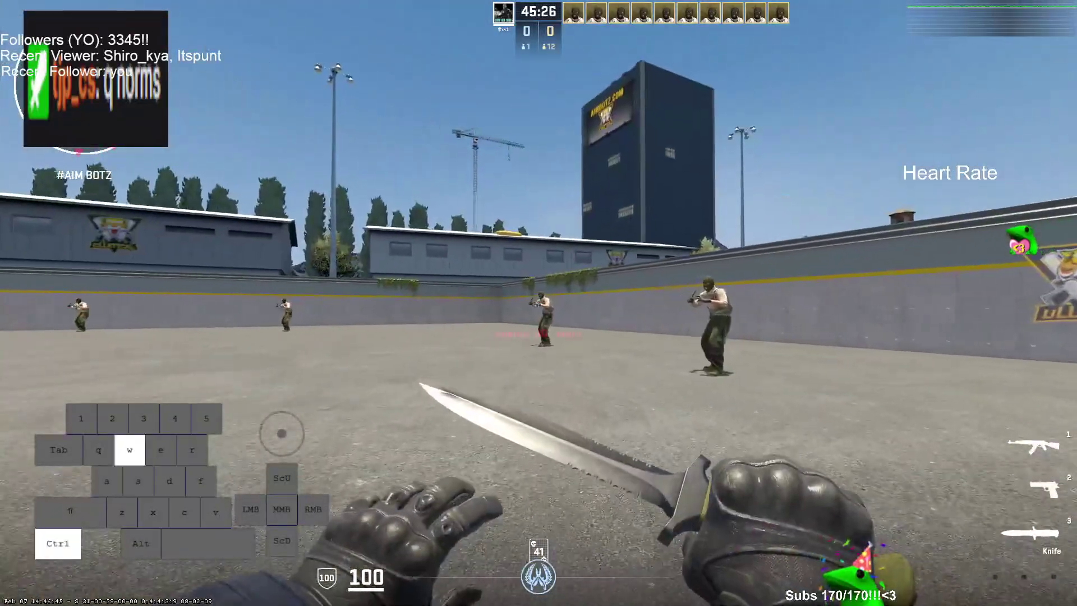
{"action": "key", "text": "2"}
{"action": "key", "text": "d"}
{"action": "key", "text": "ctrl"}
{"action": "left_click", "coordinate": [538, 303]}
{"action": "key", "text": "d"}
{"action": "key", "text": "3"}
{"action": "key", "text": "a"}
{"action": "key", "text": "2"}
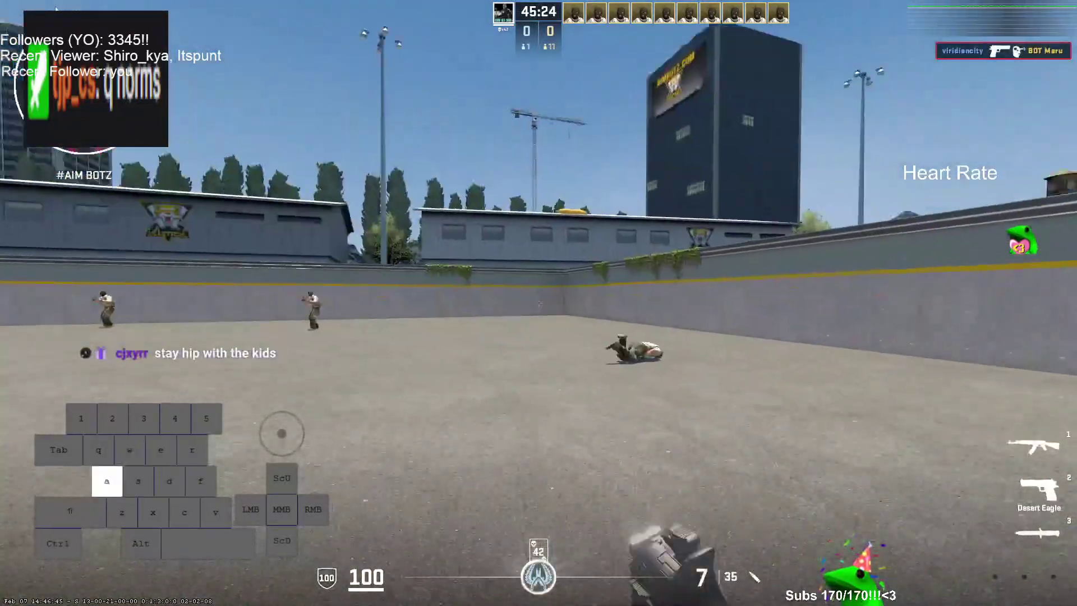
{"action": "key", "text": "w"}
{"action": "key", "text": "ctrl"}
{"action": "key", "text": "d"}
{"action": "key", "text": "a"}
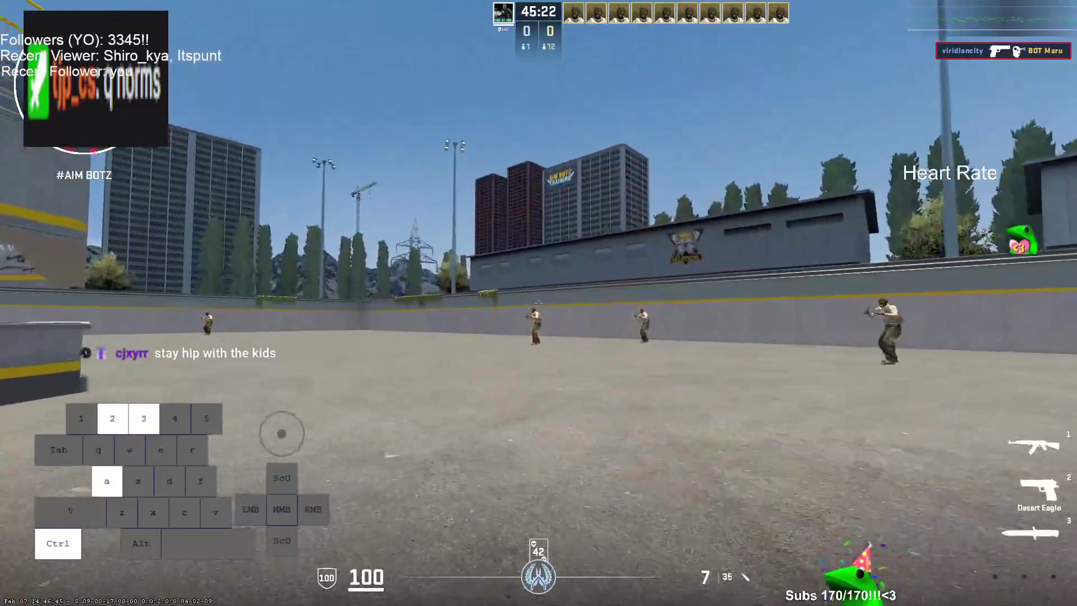
{"action": "key", "text": "q"}
{"action": "key", "text": "q"}
{"action": "left_click", "coordinate": [538, 302]}
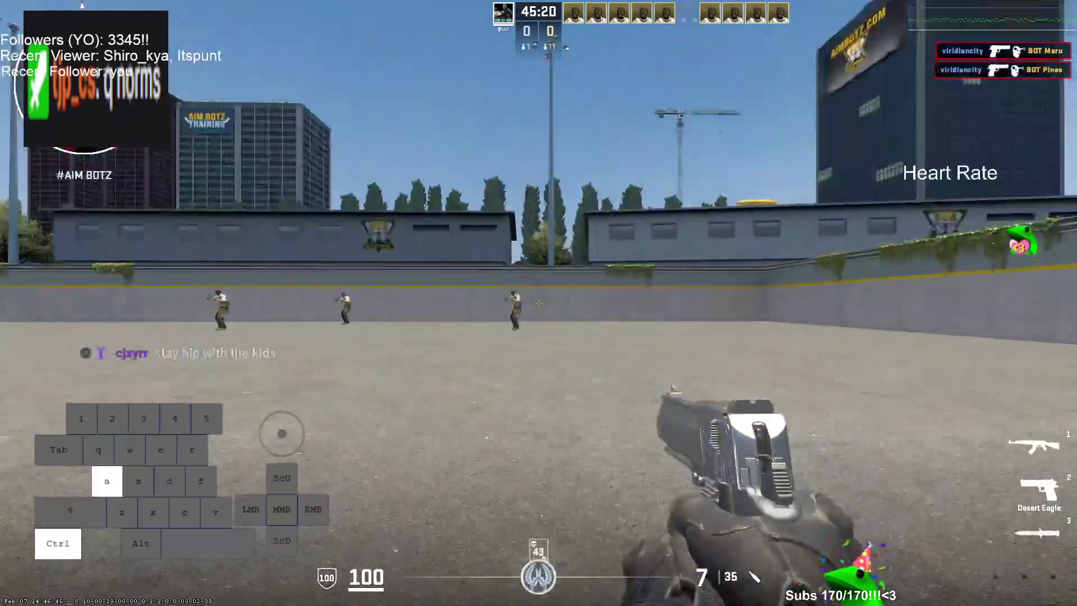
{"action": "key", "text": "d"}
{"action": "key", "text": "3"}
{"action": "key", "text": "2"}
{"action": "key", "text": "w"}
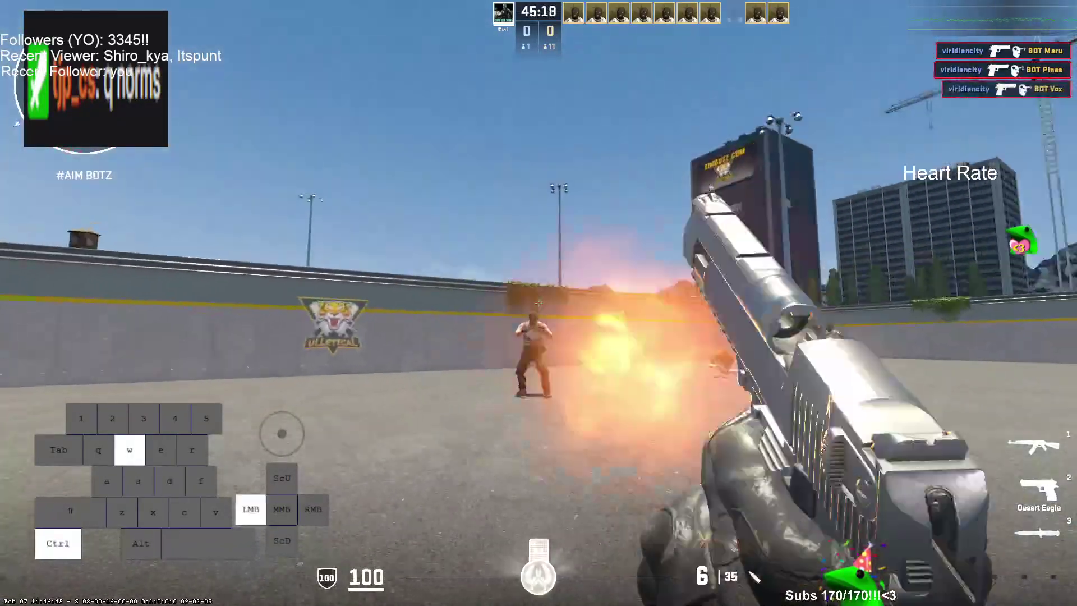
{"action": "key", "text": "3"}
{"action": "key", "text": "a"}
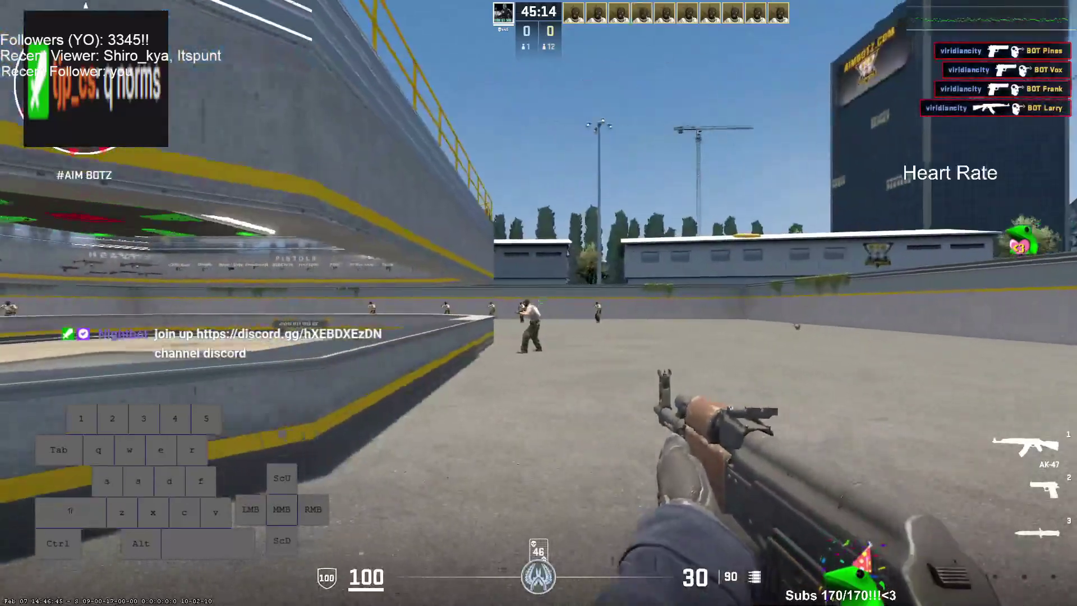
{"action": "left_click", "coordinate": [539, 302]}
{"action": "key", "text": "w"}
{"action": "key", "text": "d"}
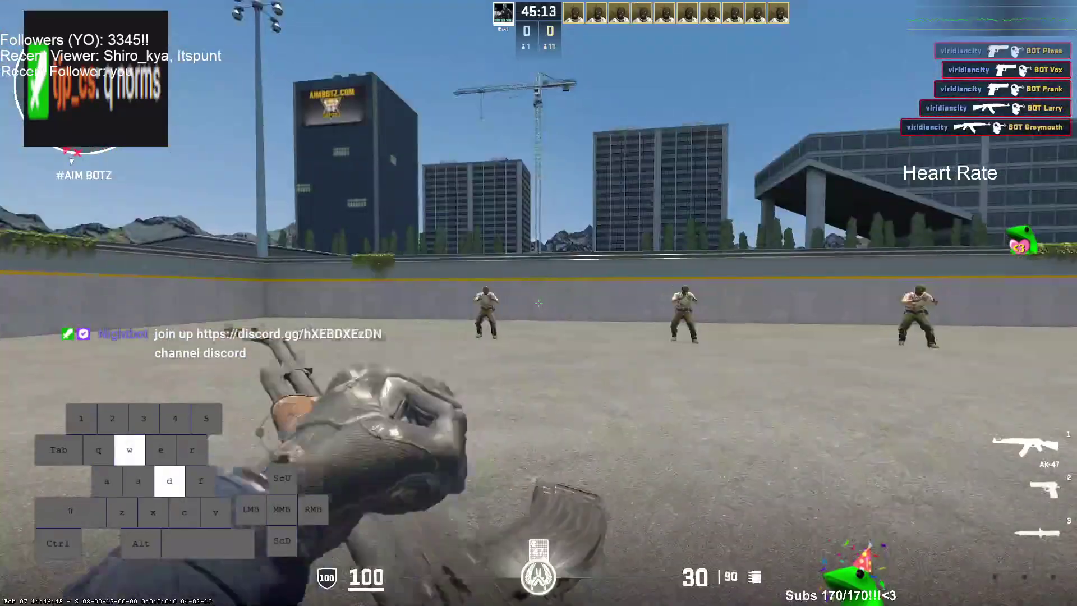
{"action": "key", "text": "a"}
{"action": "key", "text": "ctrl"}
{"action": "key", "text": "a"}
{"action": "key", "text": "d"}
{"action": "key", "text": "3"}
{"action": "key", "text": "1"}
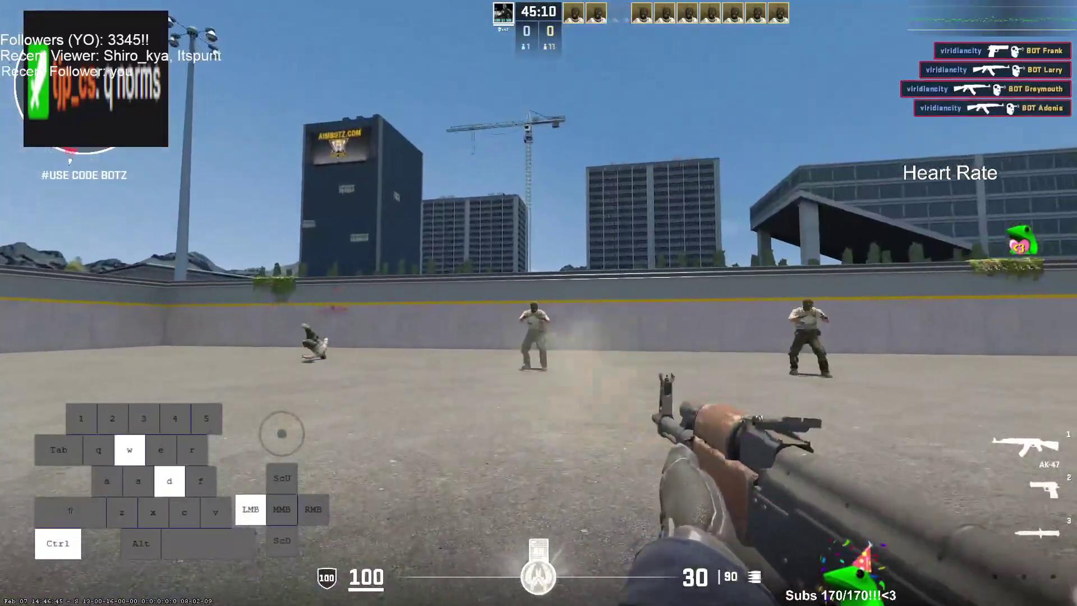
{"action": "left_click", "coordinate": [539, 303]}
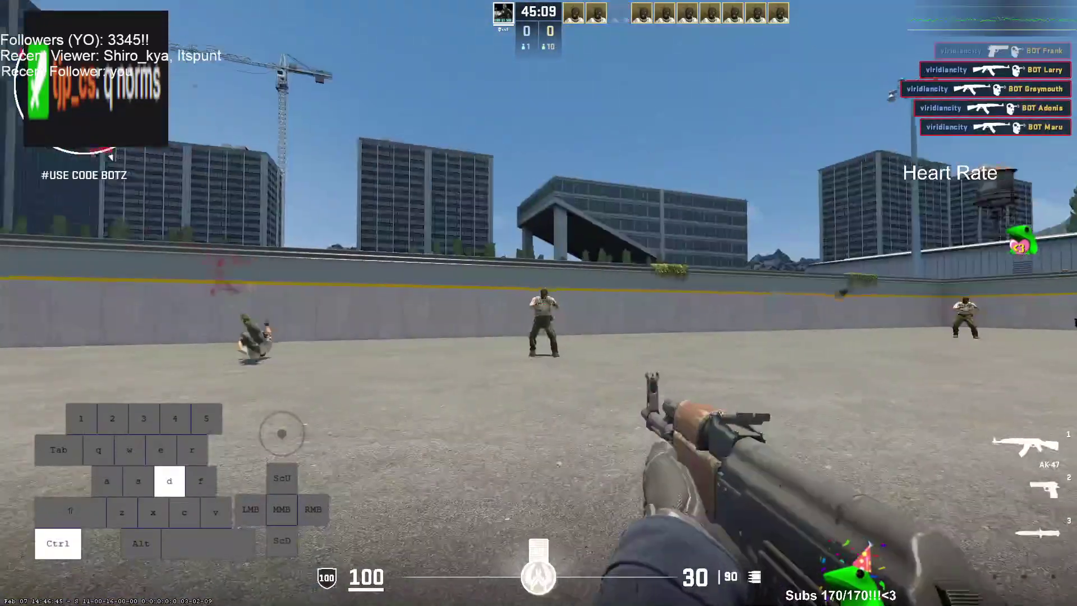